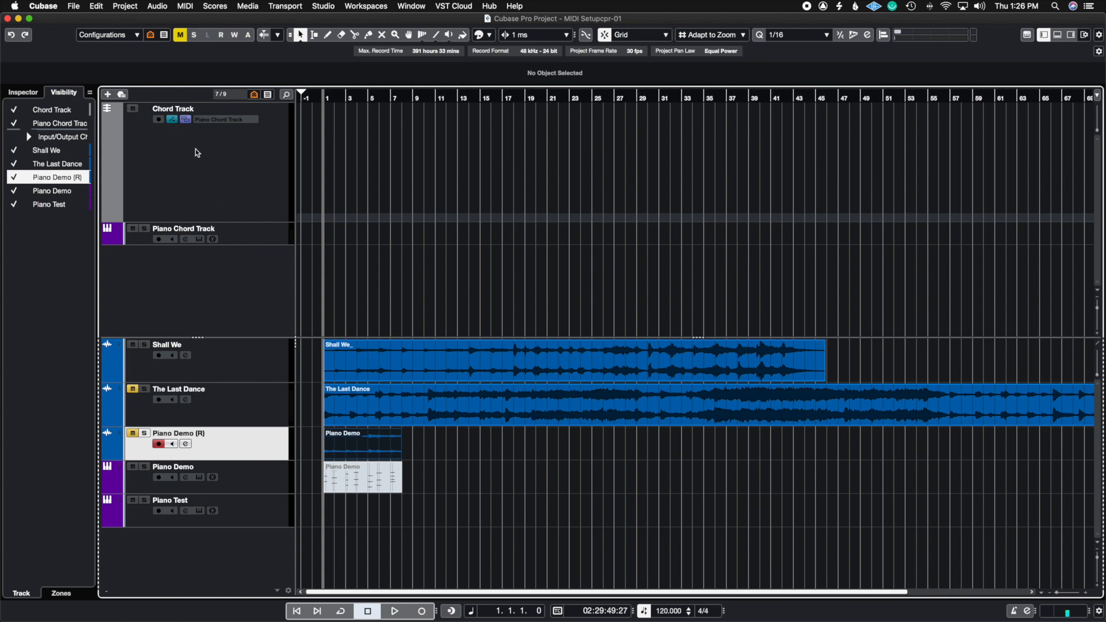
# Examine the track types that can be added to the project, including extra types such as the chord track.
pyautogui.click(107, 95)
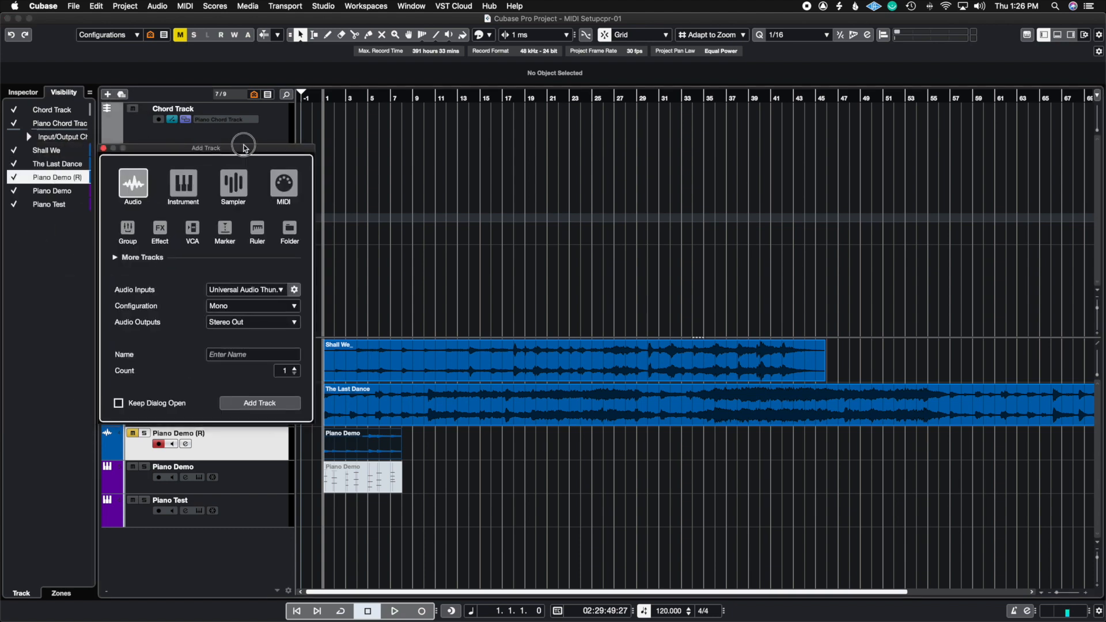
pyautogui.click(196, 255)
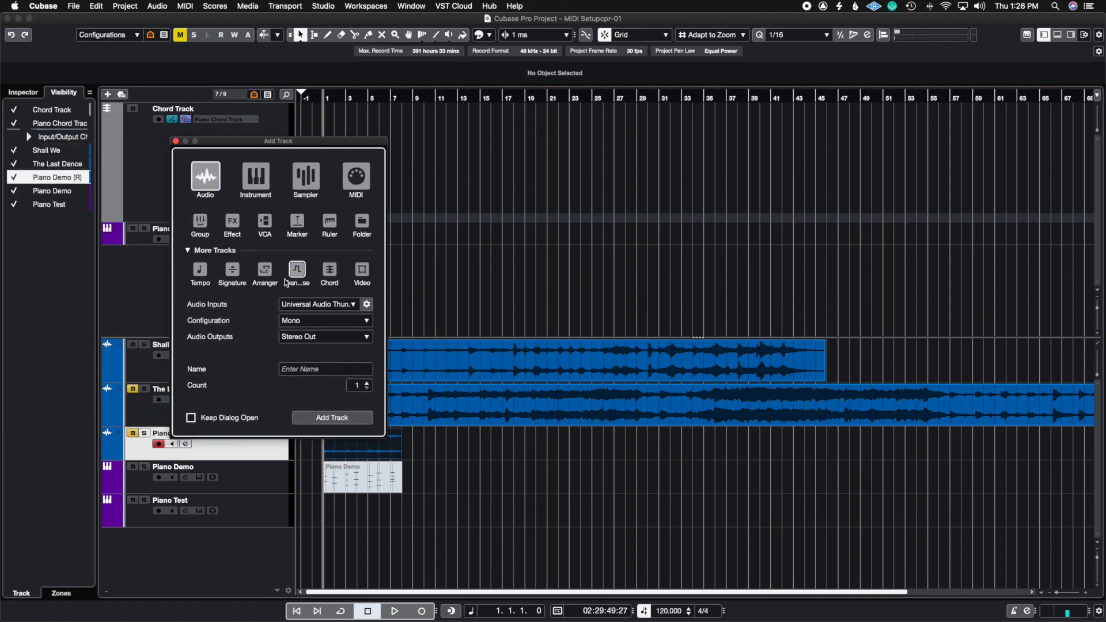
pyautogui.click(175, 141)
pyautogui.rightClick(217, 272)
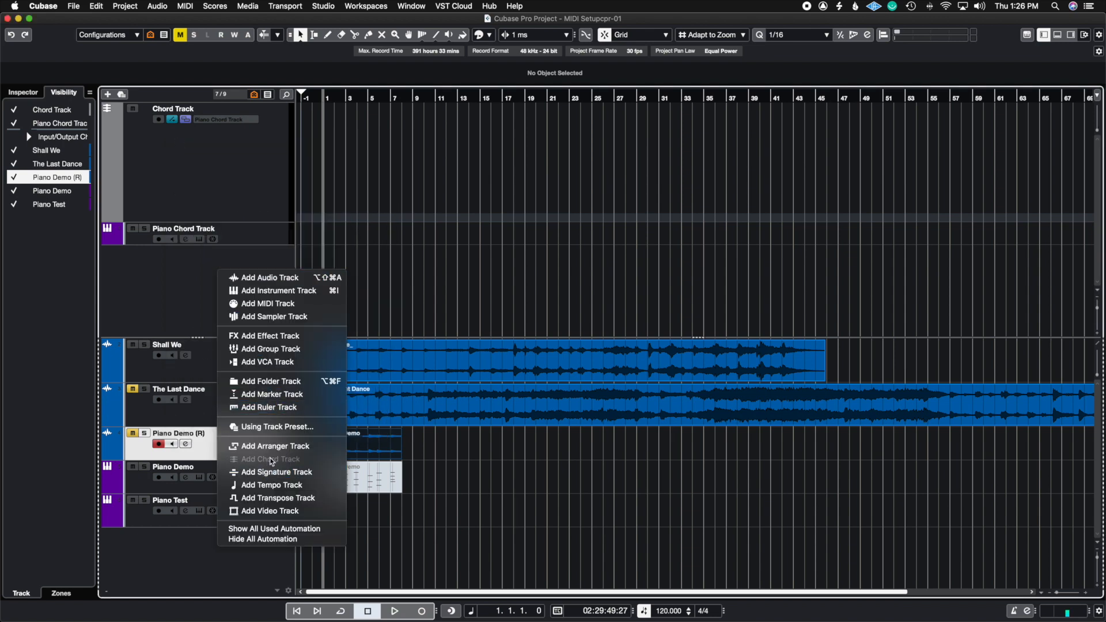
pyautogui.click(177, 300)
pyautogui.scroll(-1, 247, 276)
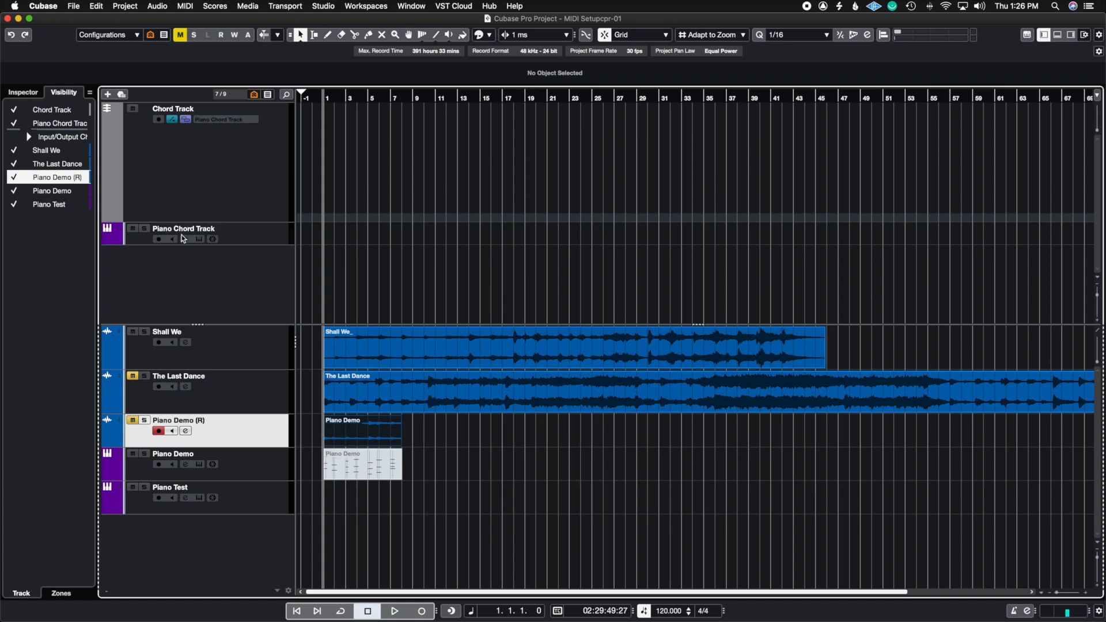
# Try Use Monitored Tracks as the Chord Track's auditioning source and return it to Piano Chord Track.
pyautogui.click(223, 120)
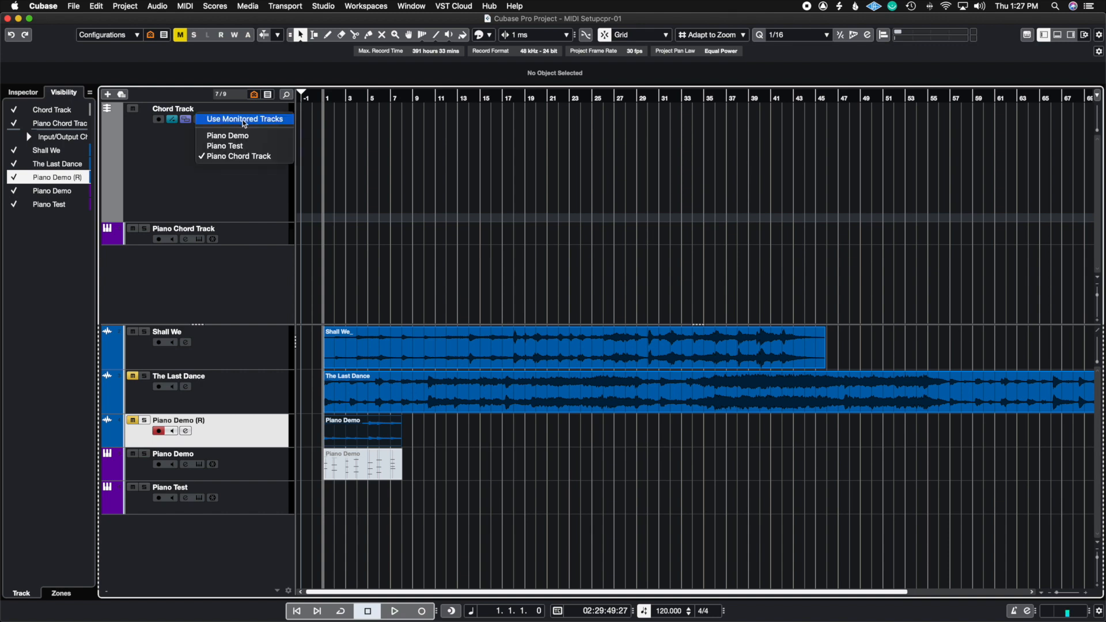
pyautogui.click(245, 119)
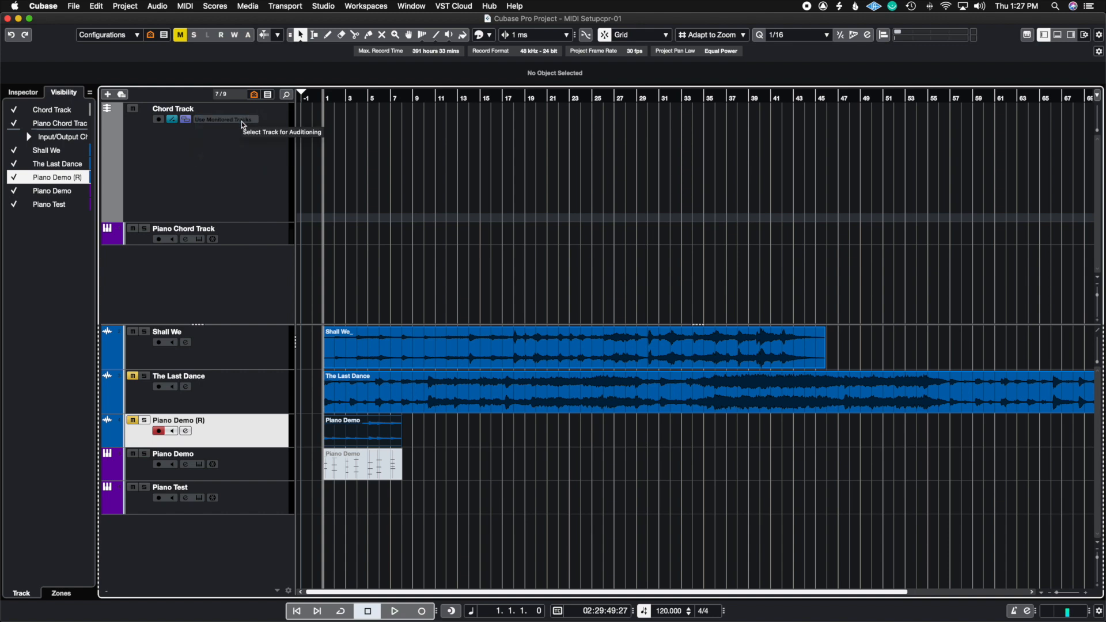
pyautogui.click(242, 121)
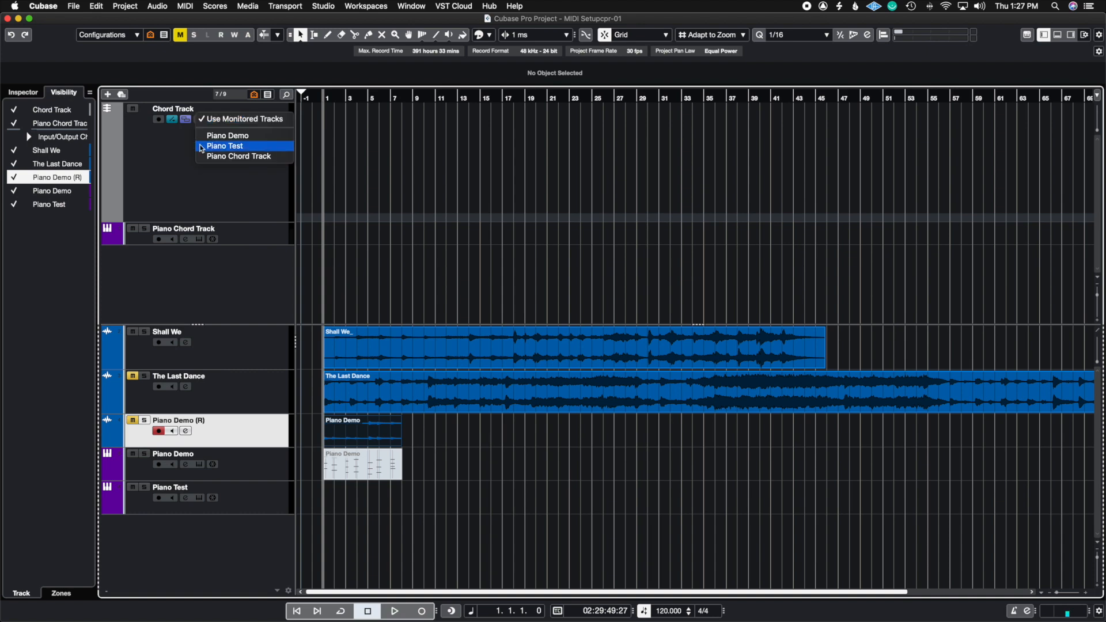
pyautogui.click(237, 156)
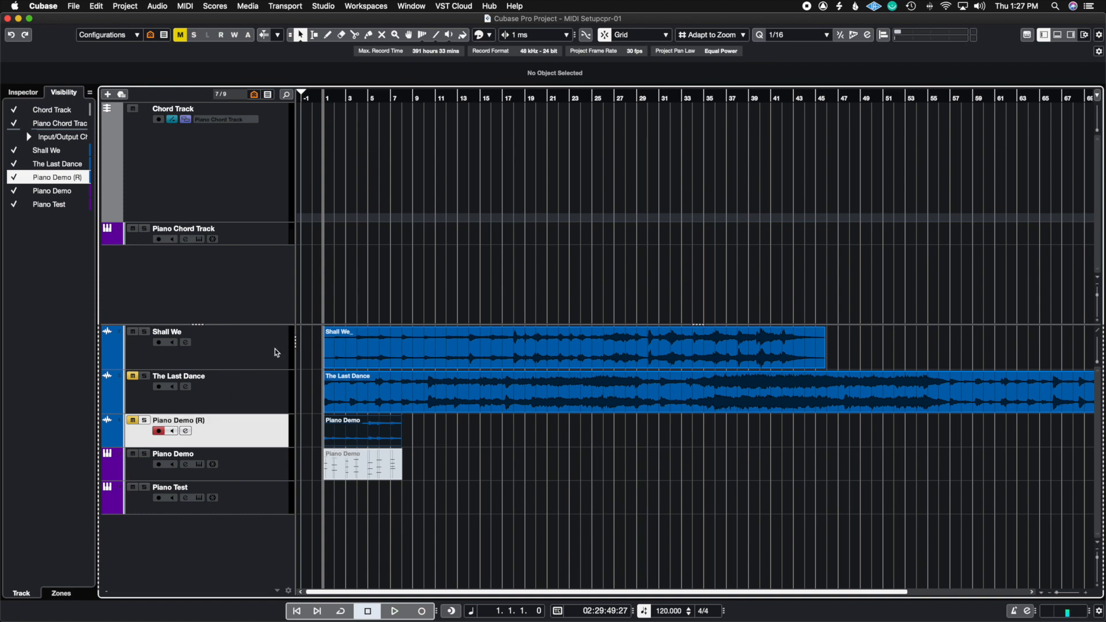
# Generate chord events by moving the Shall We audio event onto the Chord Track at position 1.1.1.0.
pyautogui.click(322, 351)
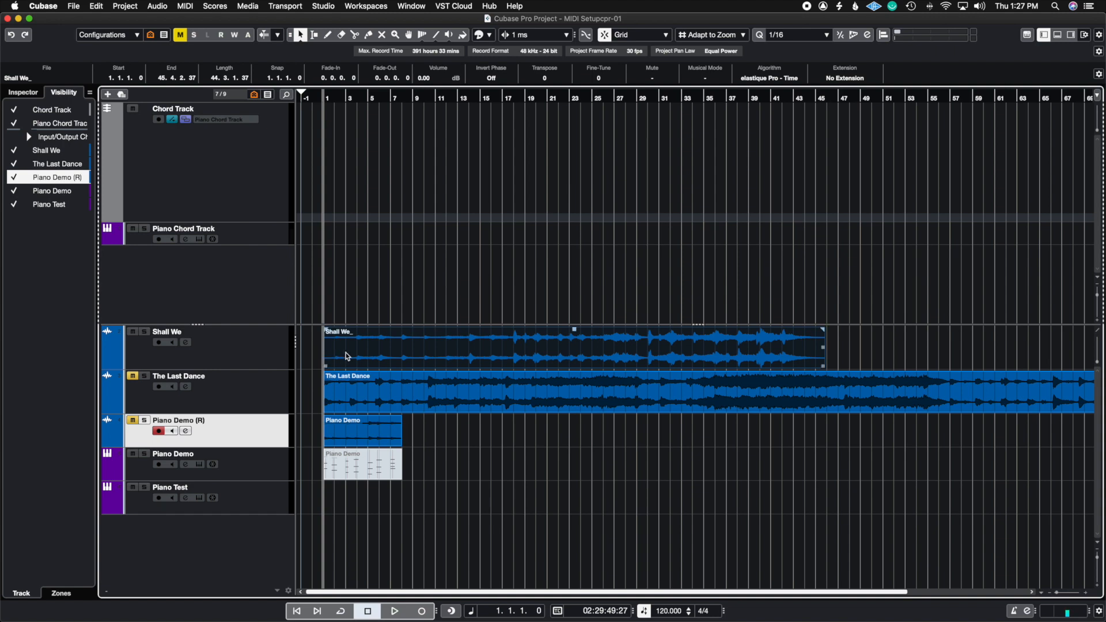
pyautogui.moveTo(345, 352); pyautogui.dragTo(329, 195)
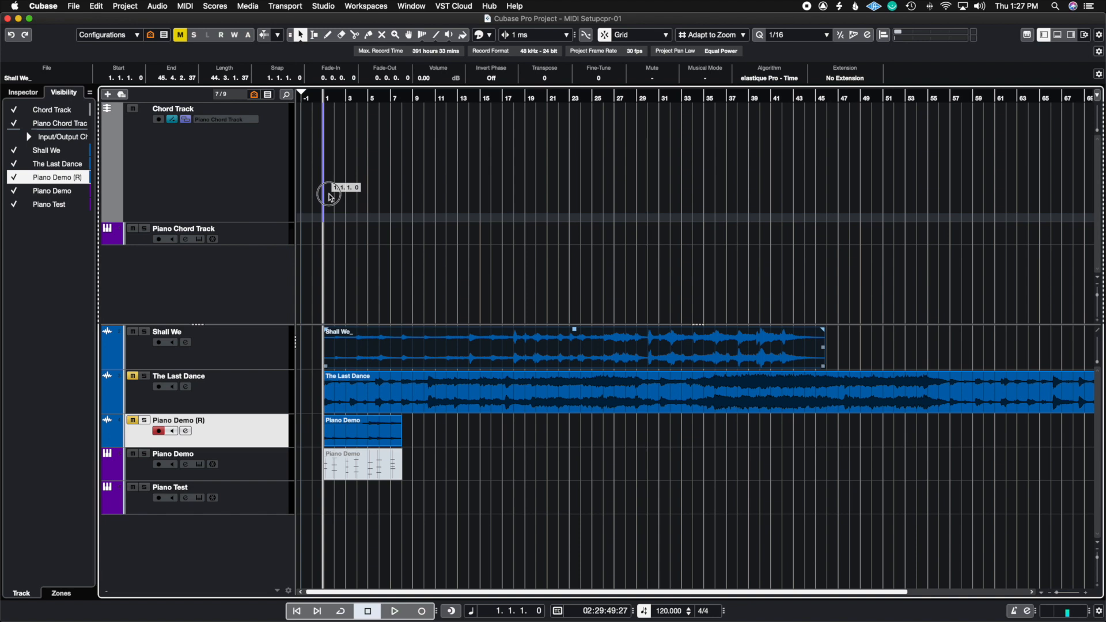
pyautogui.moveTo(330, 194); pyautogui.dragTo(329, 197)
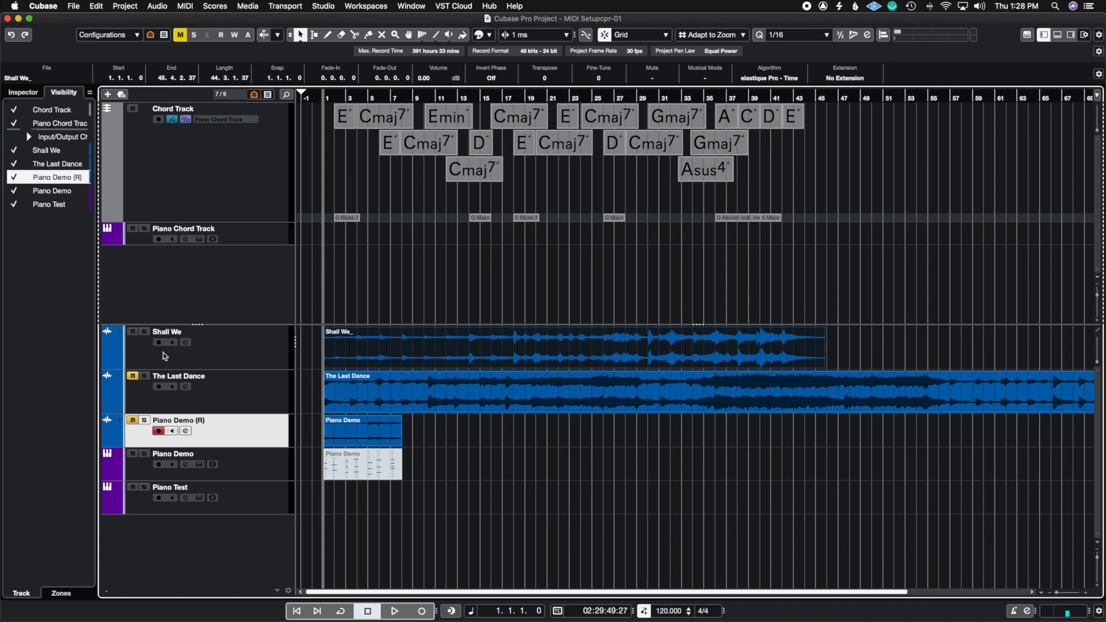
# Mute the Piano Chord Track and play back the Shall We track soloed.
pyautogui.click(133, 229)
pyautogui.click(144, 332)
pyautogui.press('space')
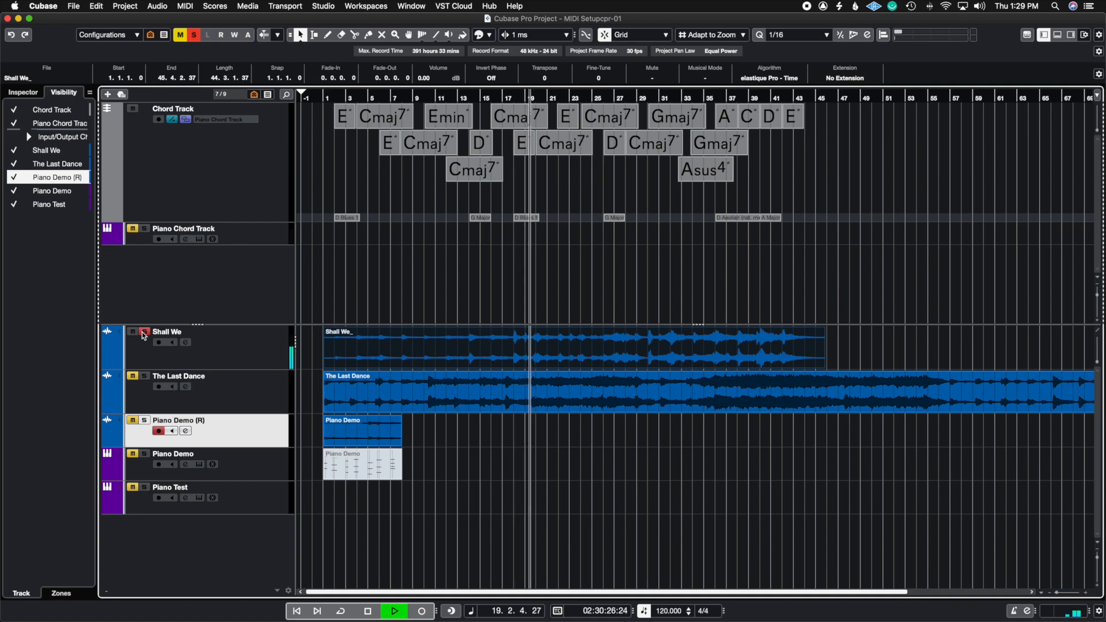
pyautogui.press('space')
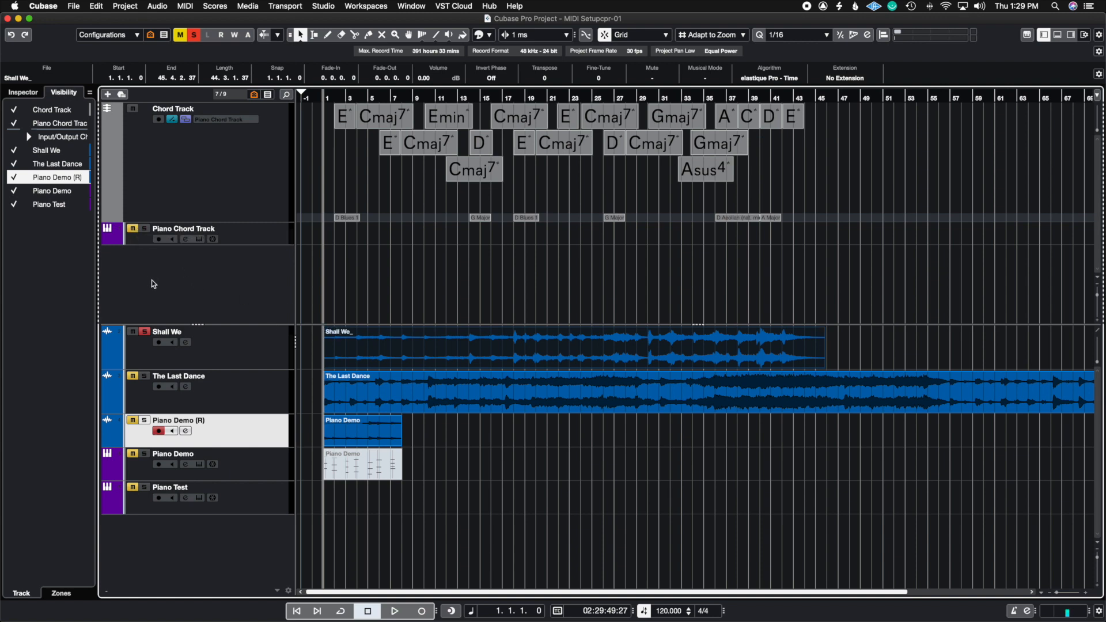
# Solo the Piano Chord Track as well and quantize all chord events on the Chord Track to 1/16.
pyautogui.click(142, 230)
pyautogui.moveTo(858, 113); pyautogui.dragTo(333, 178)
pyautogui.press('q')
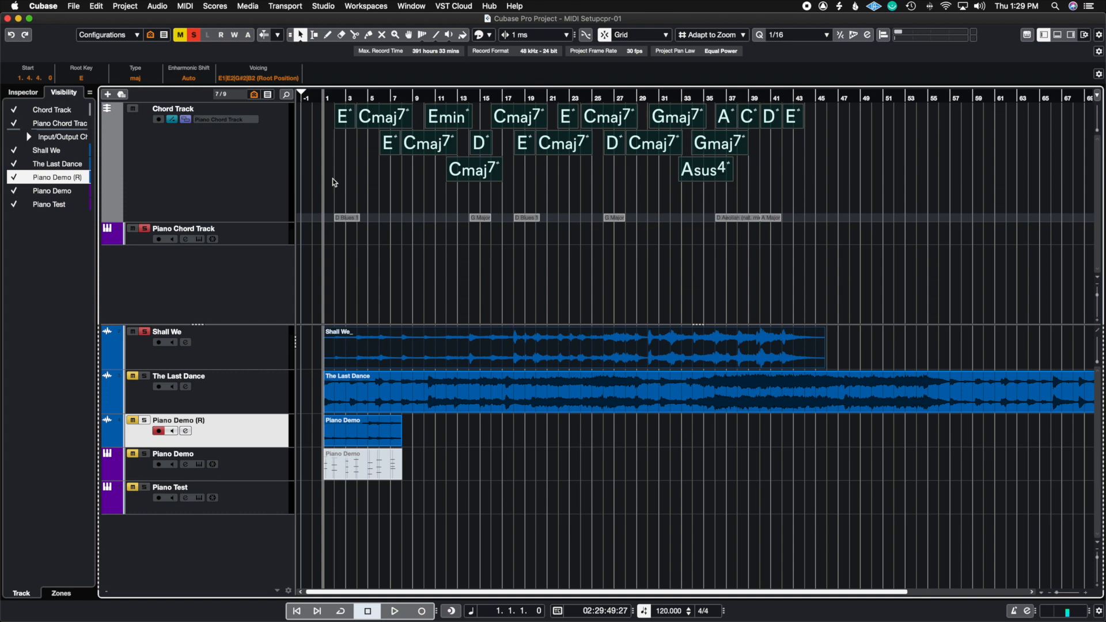
pyautogui.press('h')
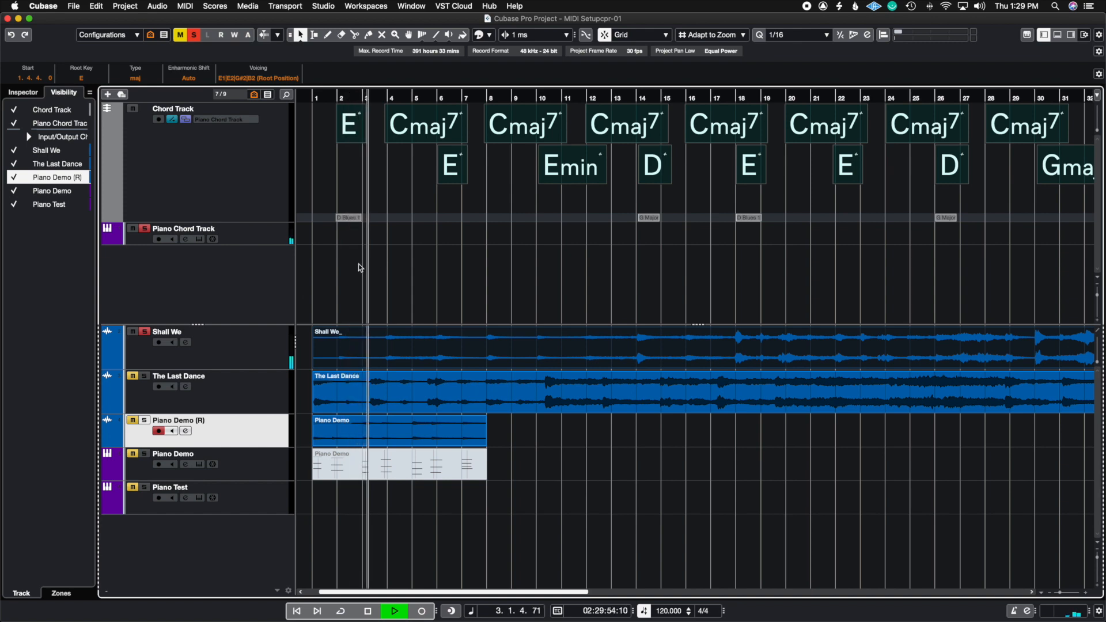
# Lower the Shall We track's volume to -2.75 while listening to it together with the piano chords.
pyautogui.click(240, 344)
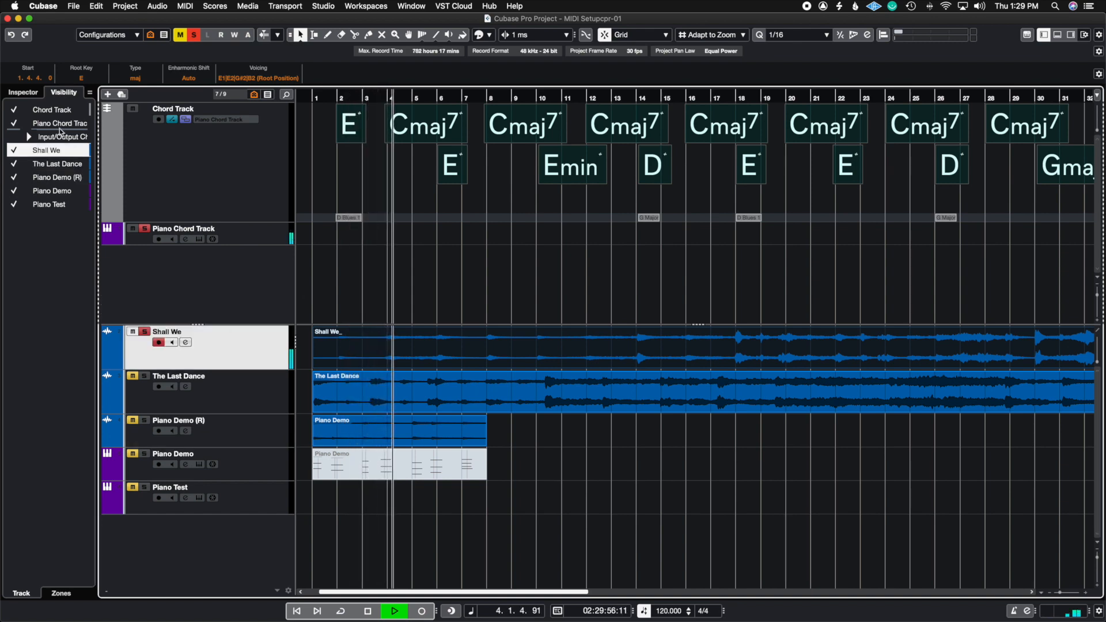
pyautogui.click(26, 94)
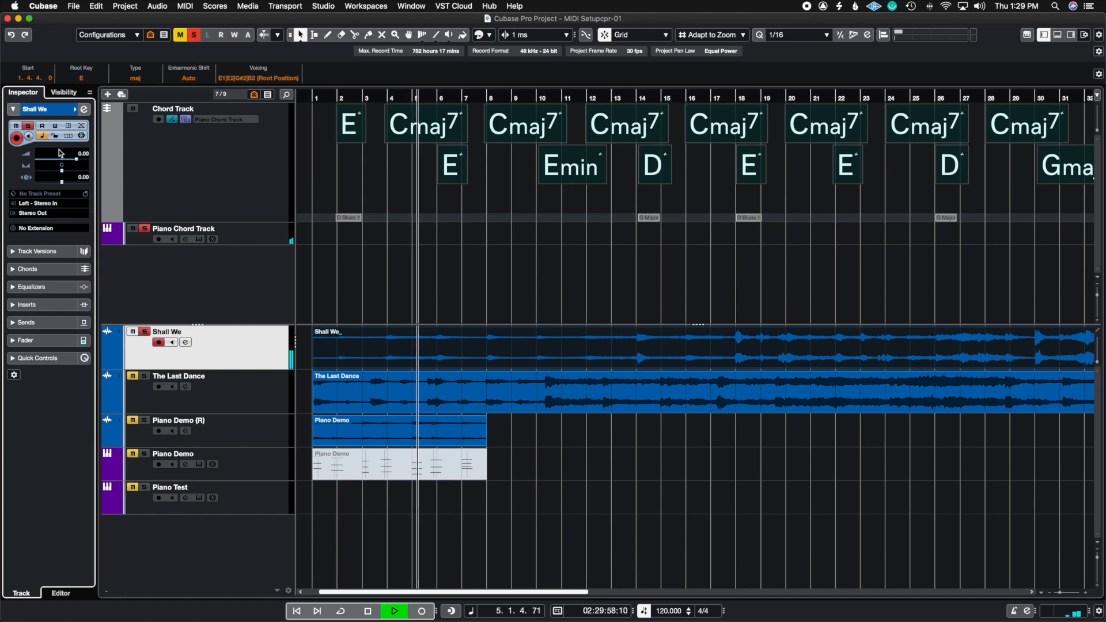
pyautogui.moveTo(76, 160); pyautogui.dragTo(70, 164)
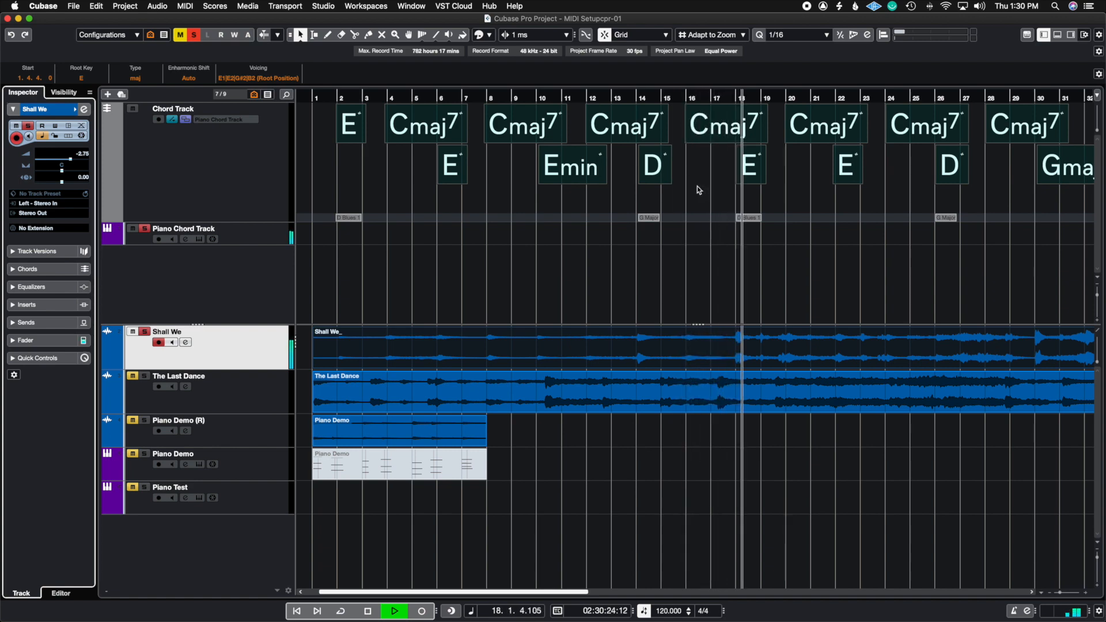
pyautogui.press('space')
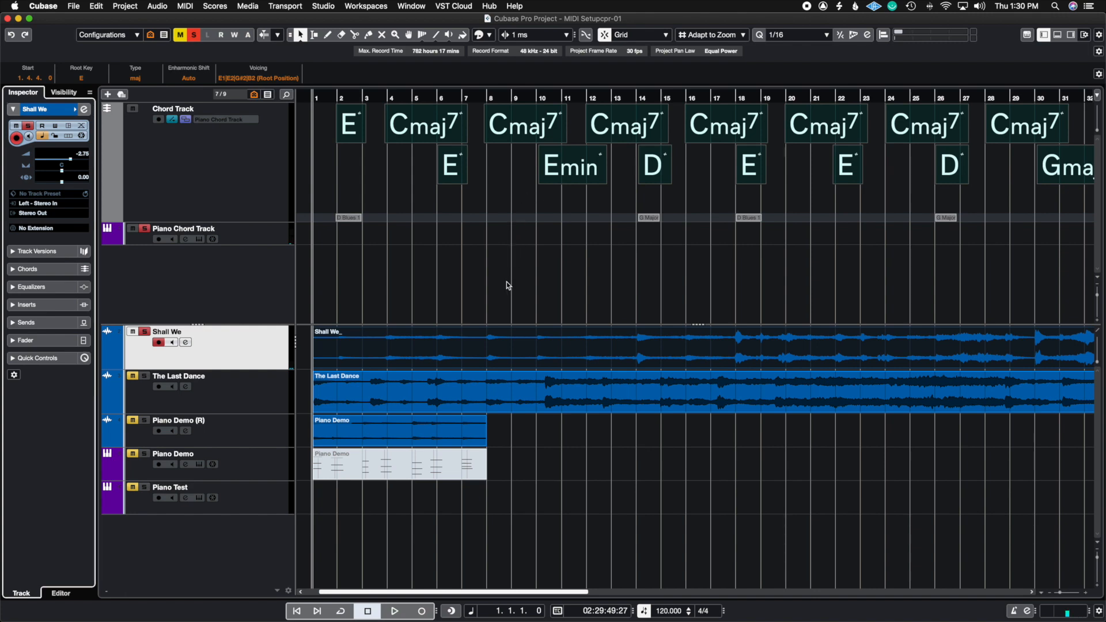
# View the Chord Assistant suggestions for the E chord at bar 6 and audition the Emin chord at bar 10.
pyautogui.click(502, 197)
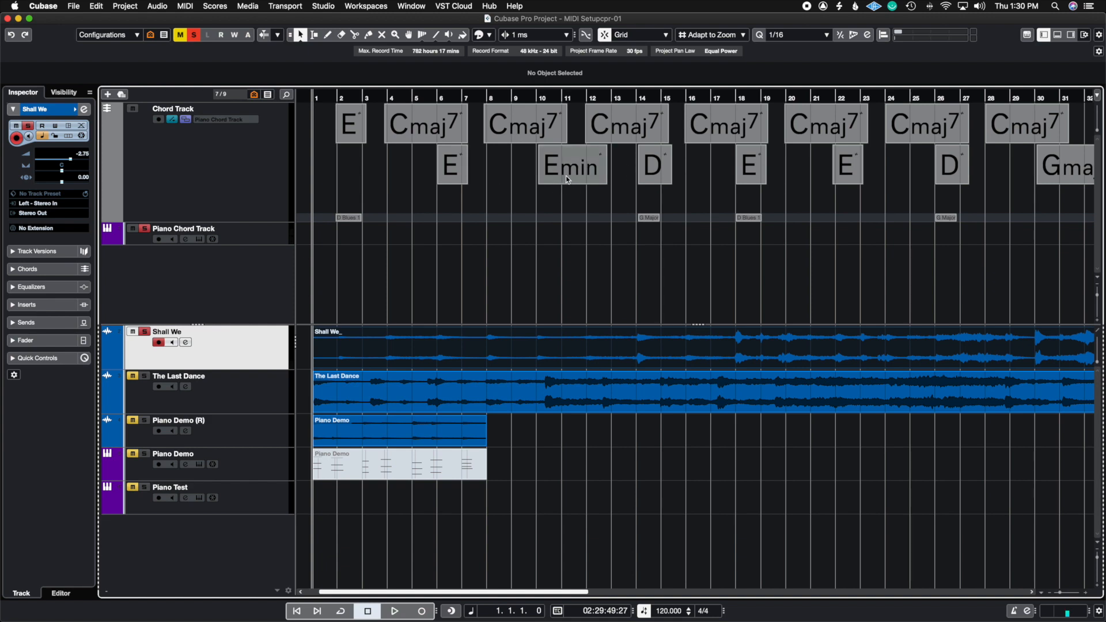
pyautogui.doubleClick(453, 177)
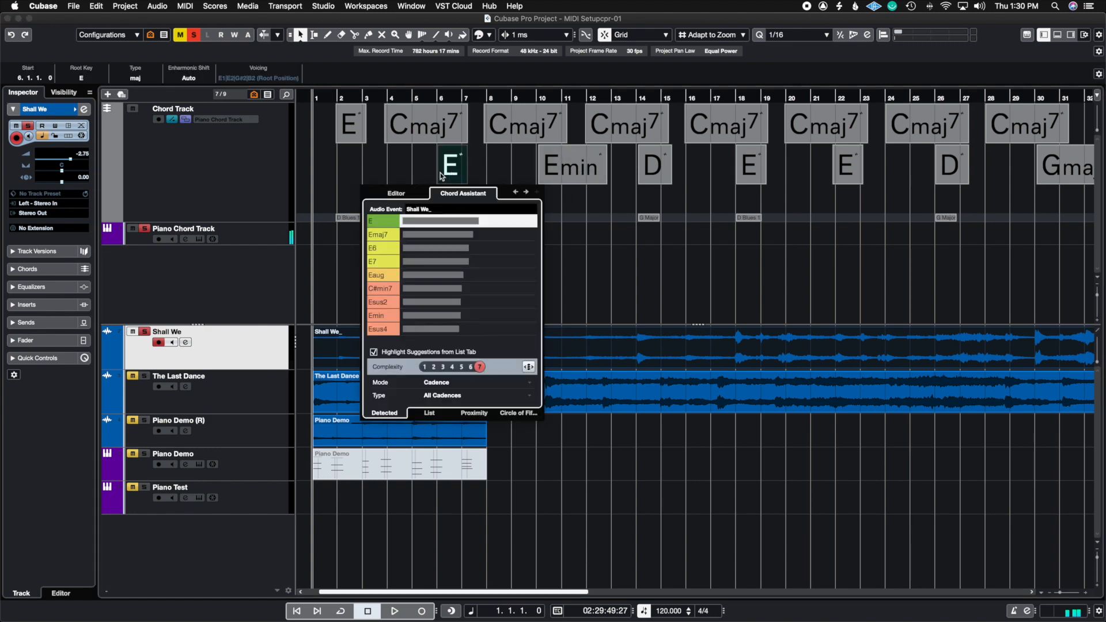
pyautogui.click(549, 169)
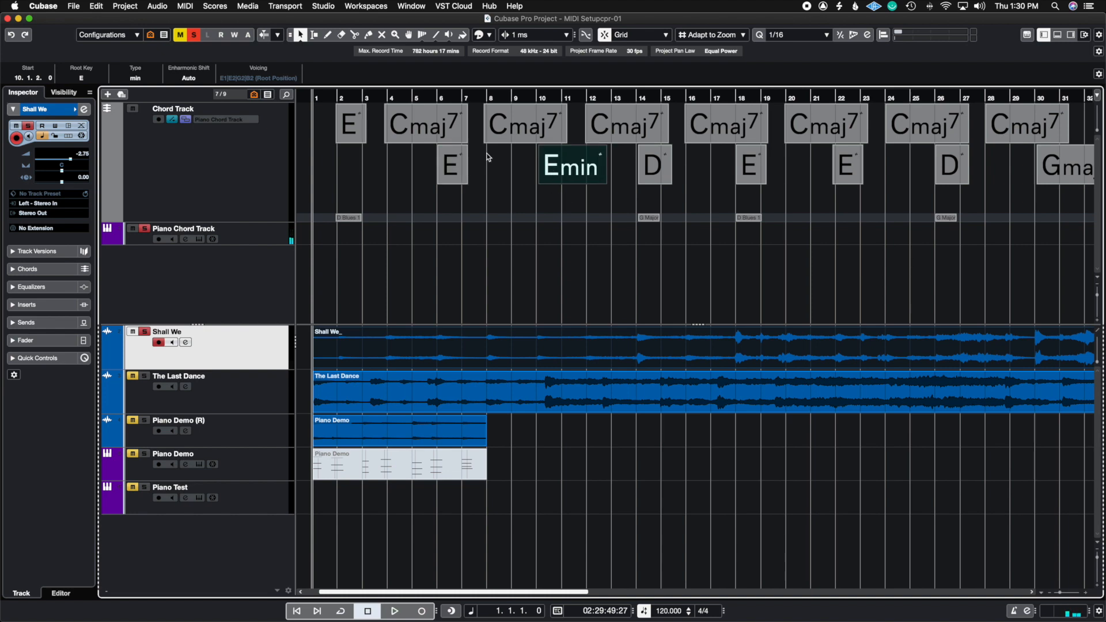
pyautogui.click(370, 168)
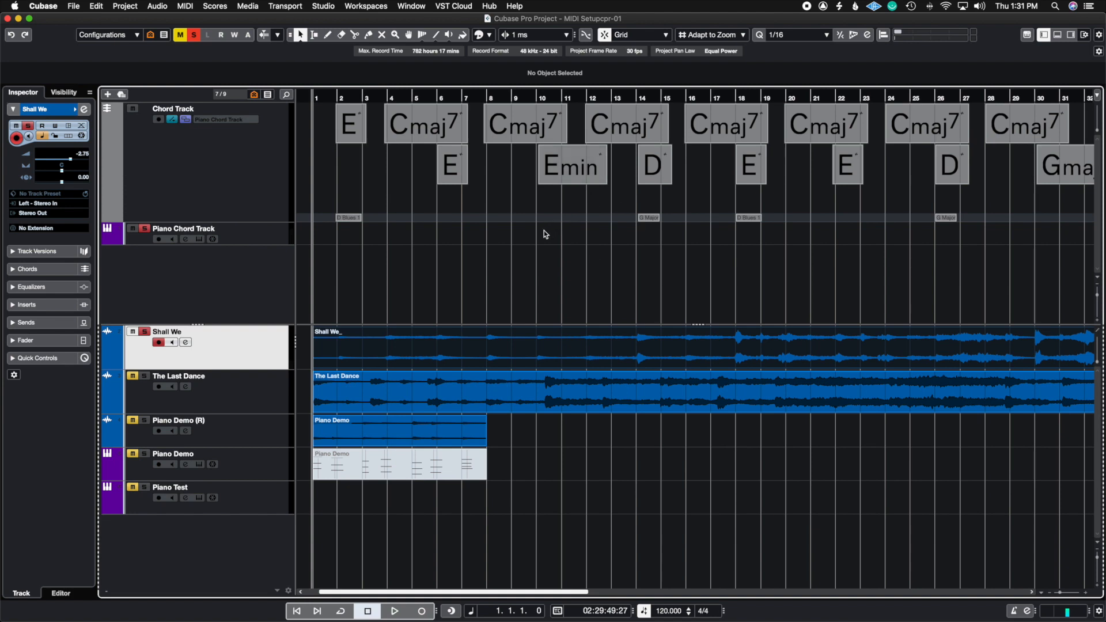
# Open the Emin chord at bar 10 and turn off Highlight Suggestions from List Tab in the Chord Assistant.
pyautogui.click(566, 173)
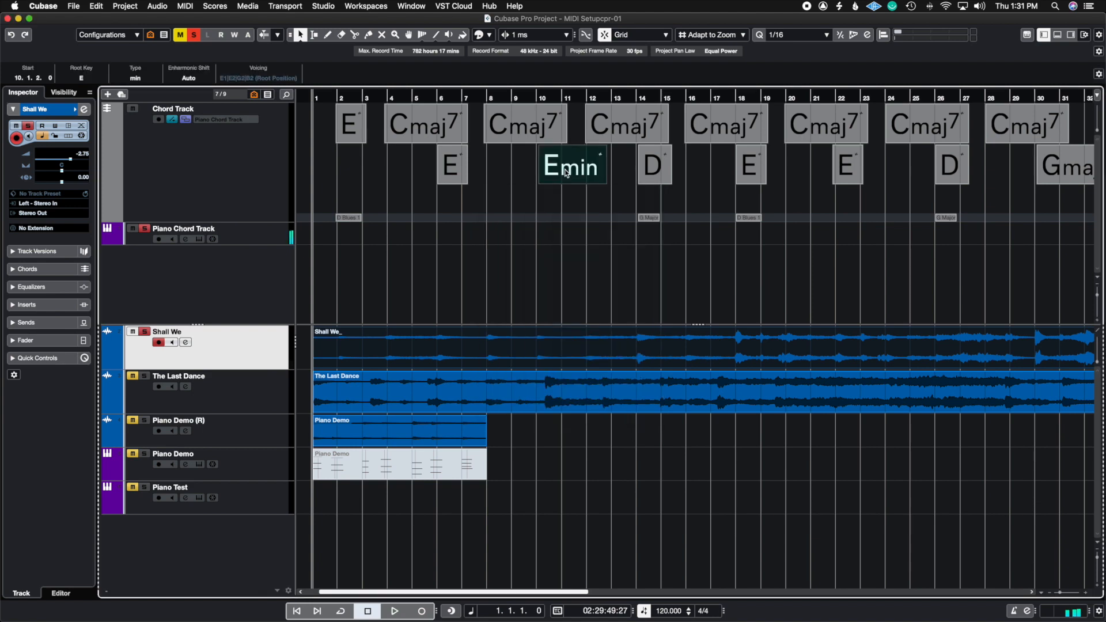
pyautogui.doubleClick(565, 174)
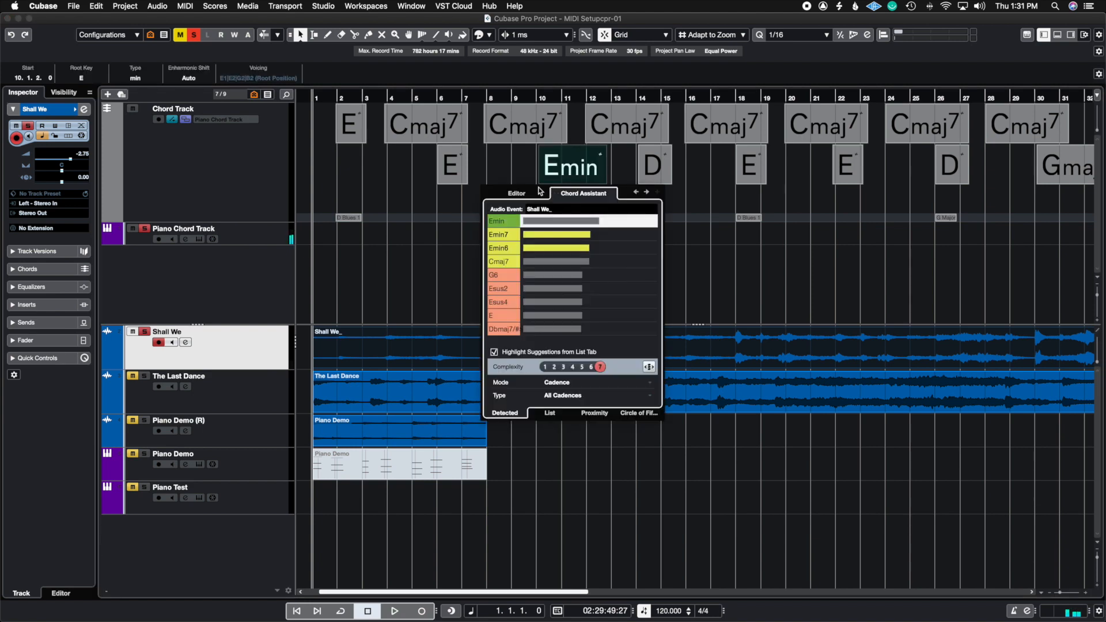
pyautogui.click(506, 192)
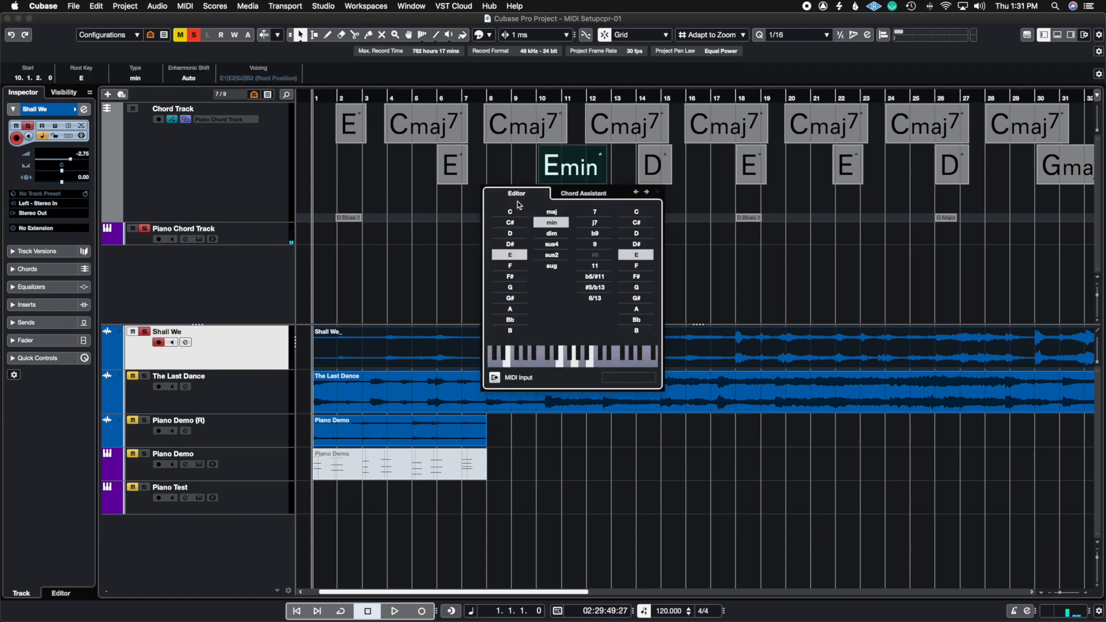
pyautogui.click(581, 194)
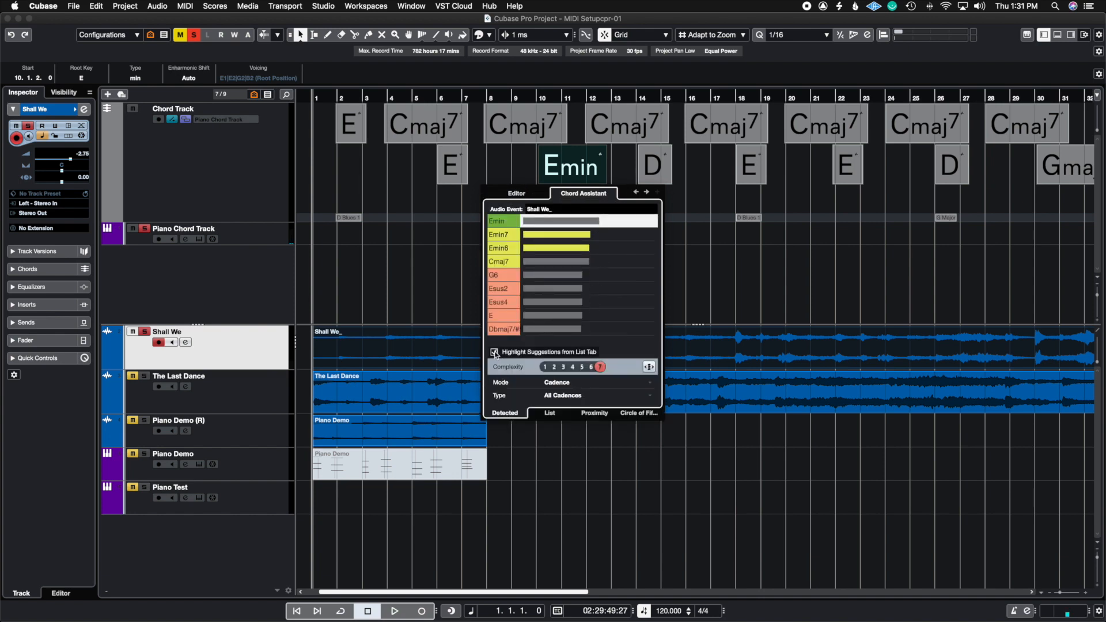
pyautogui.click(494, 353)
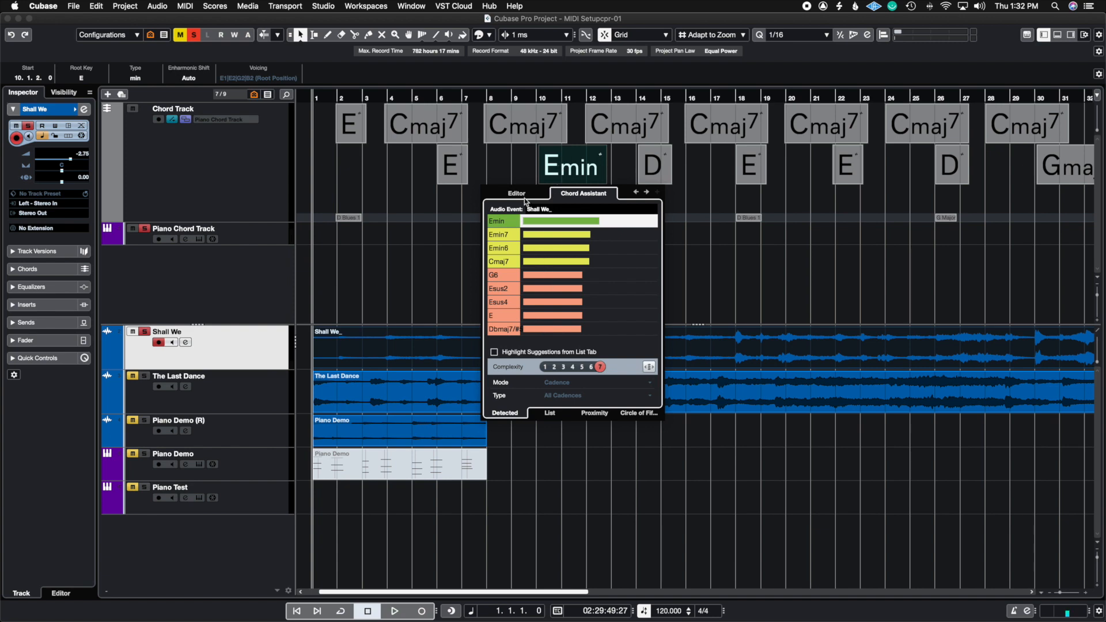
# Try the detected Emin7 suggestion for the bar 10 chord and set the chord to Emaj7 in the chord editor.
pyautogui.click(508, 236)
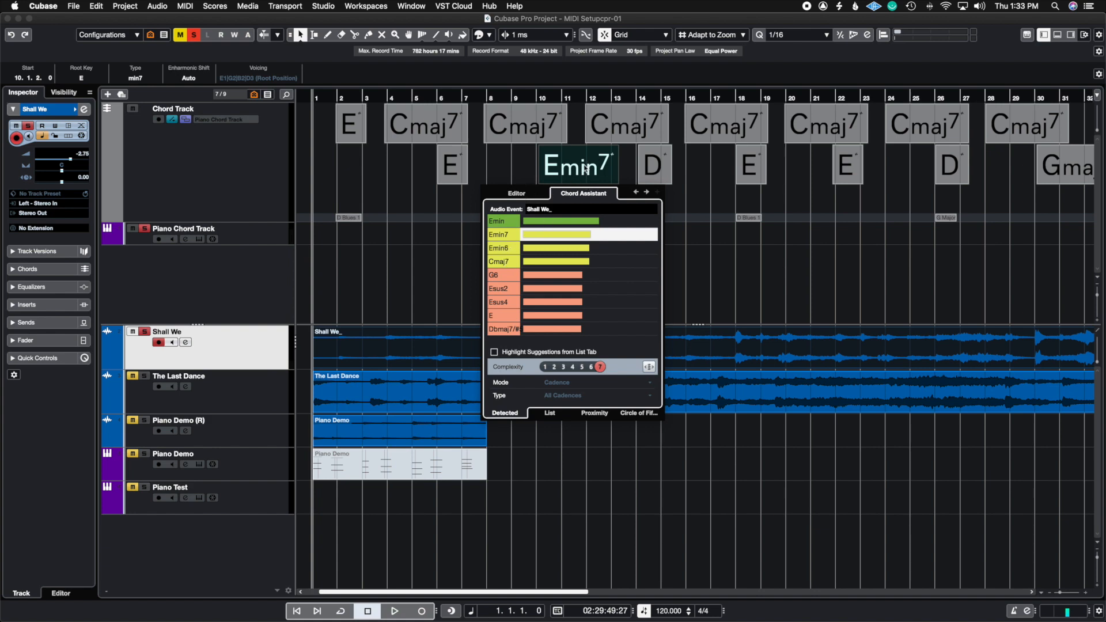
pyautogui.click(518, 194)
pyautogui.click(550, 213)
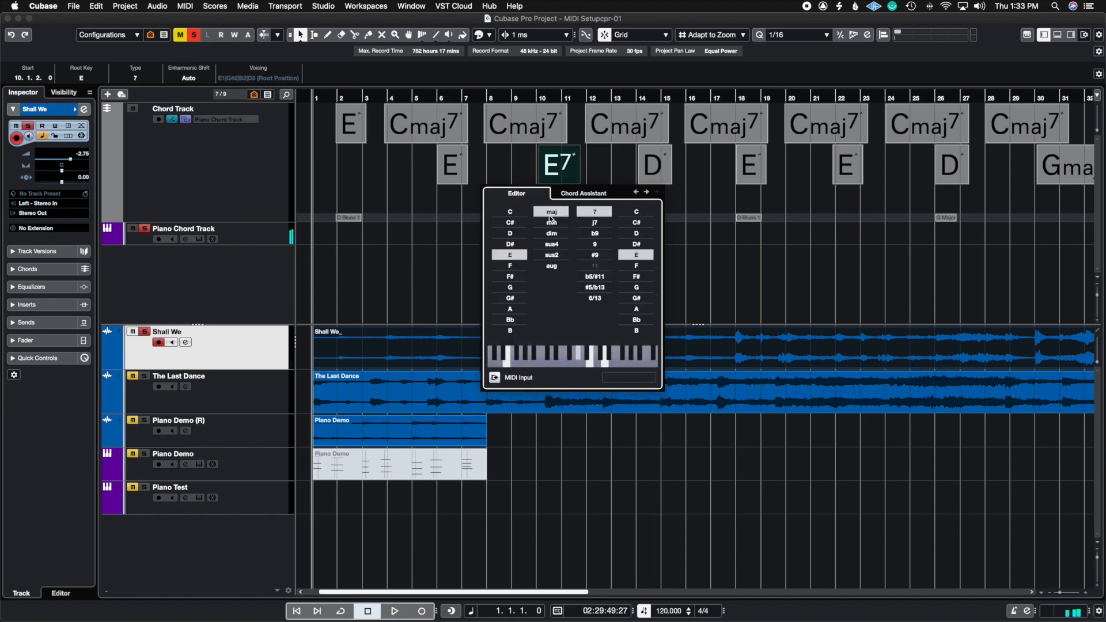
pyautogui.click(600, 222)
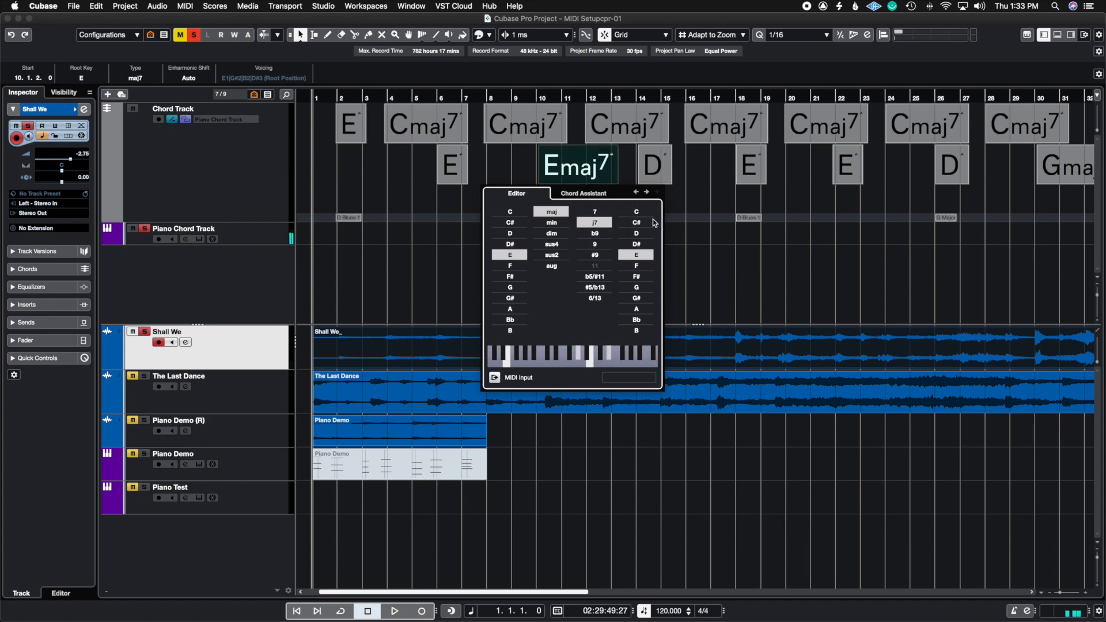
pyautogui.click(599, 196)
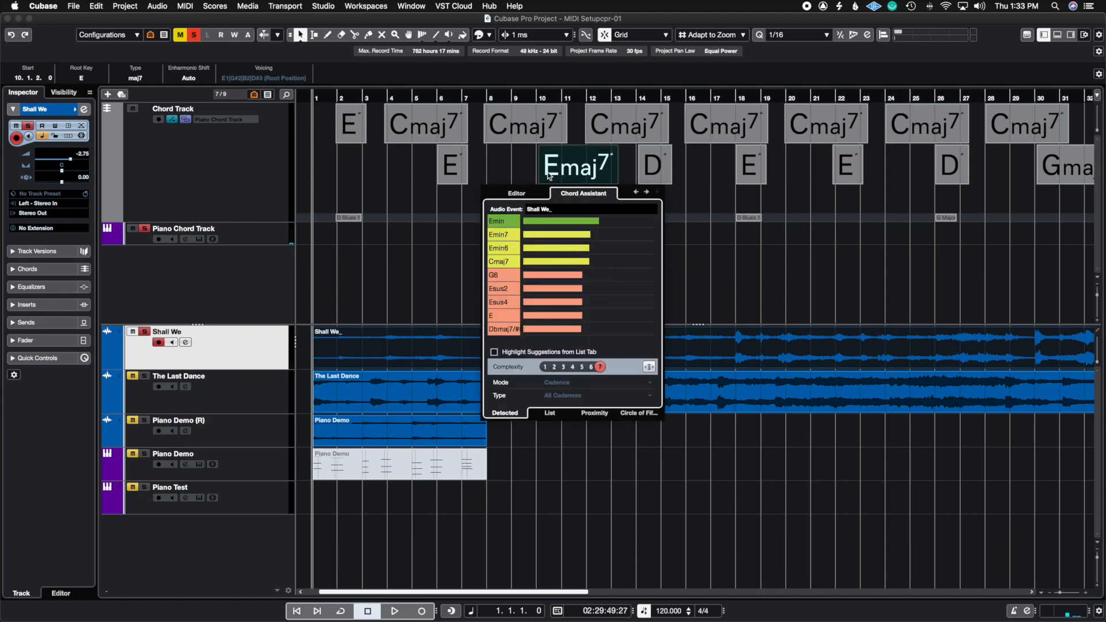
# Return to the E chord at bar 6 in the Chord Assistant and apply the detected Emaj7 suggestion.
pyautogui.click(505, 116)
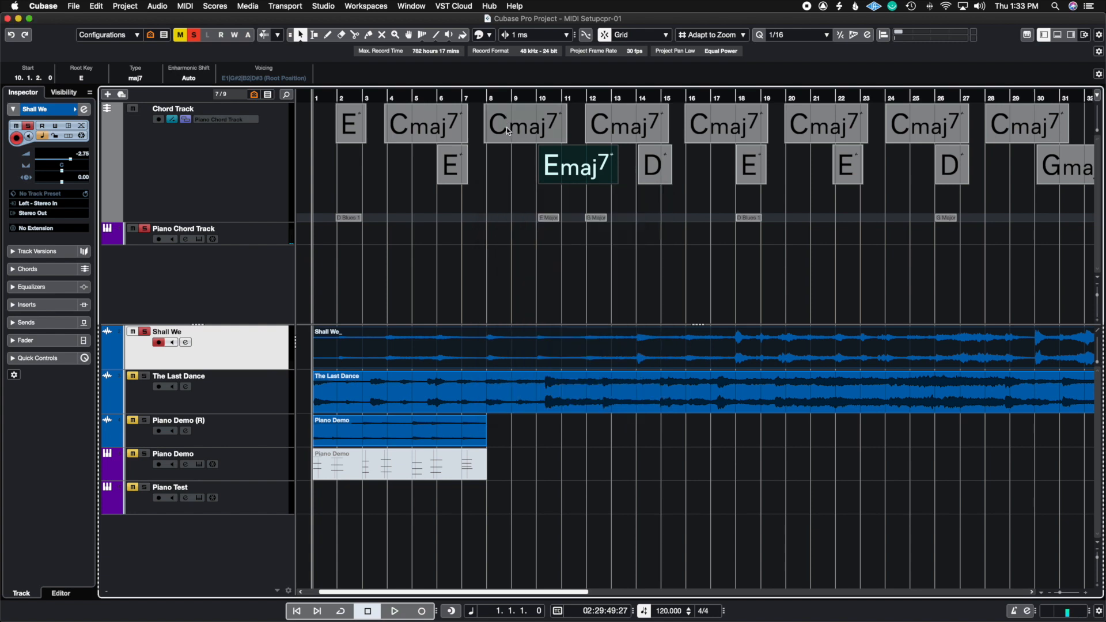
pyautogui.click(507, 128)
pyautogui.doubleClick(573, 166)
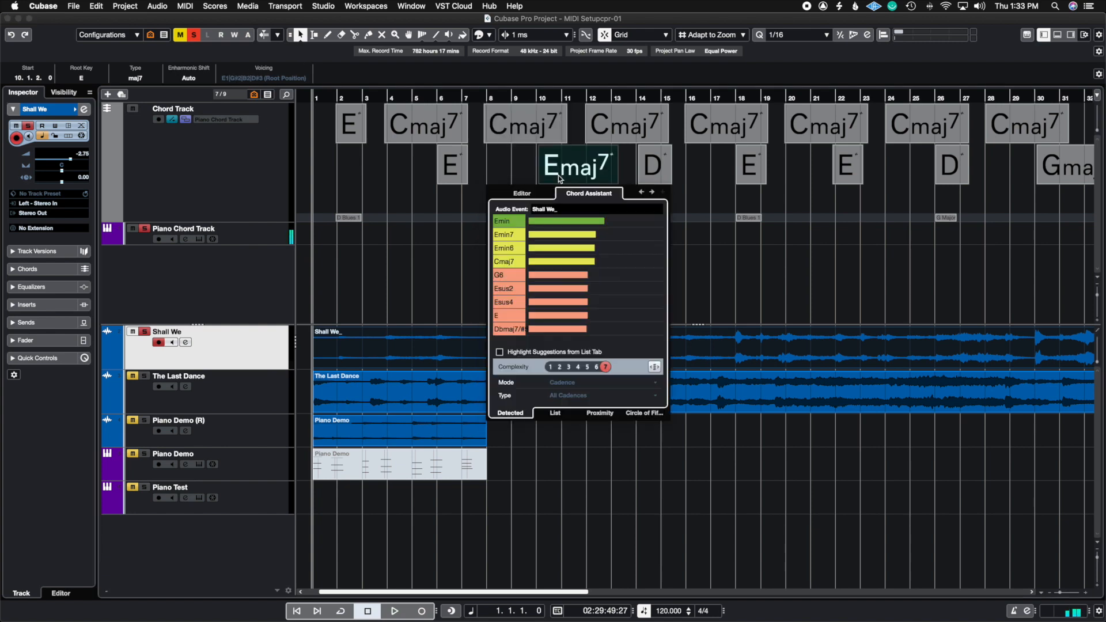
pyautogui.click(642, 192)
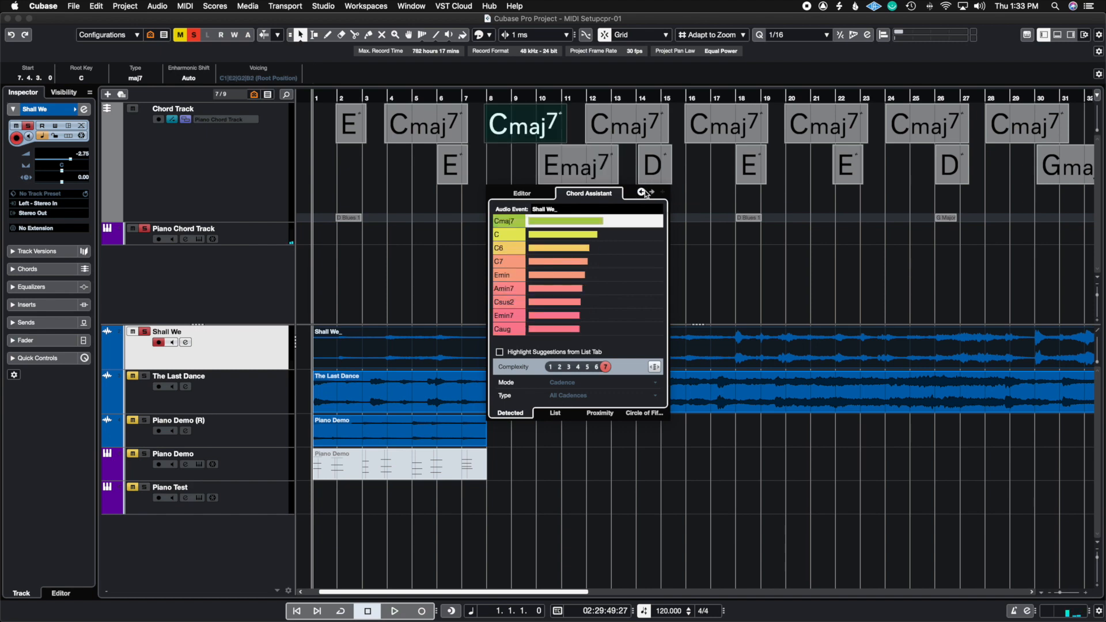
pyautogui.click(642, 193)
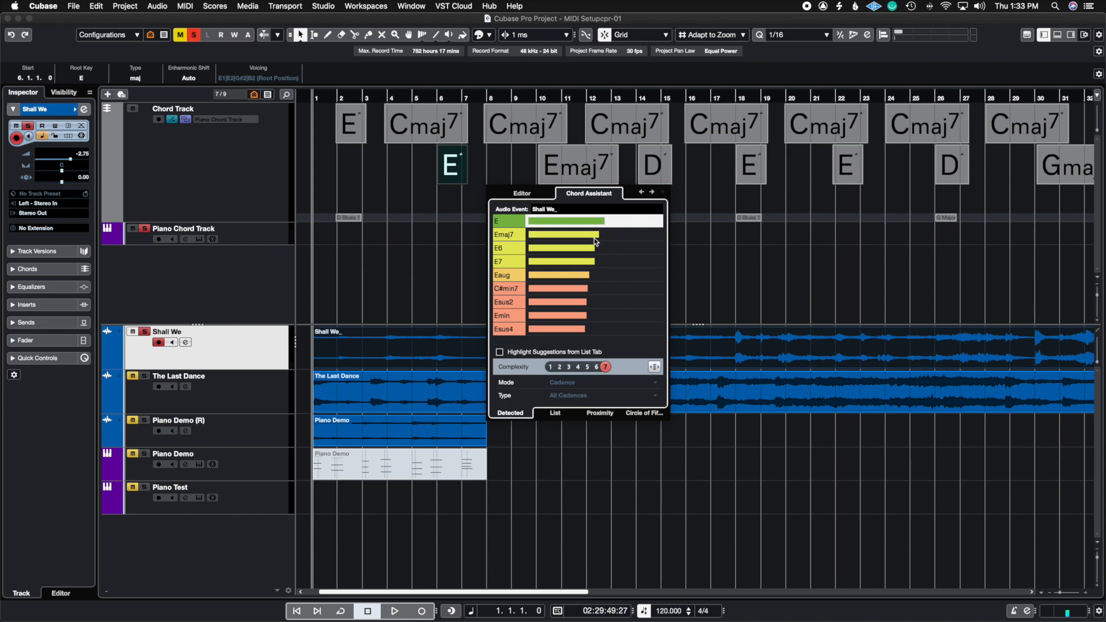
pyautogui.click(510, 237)
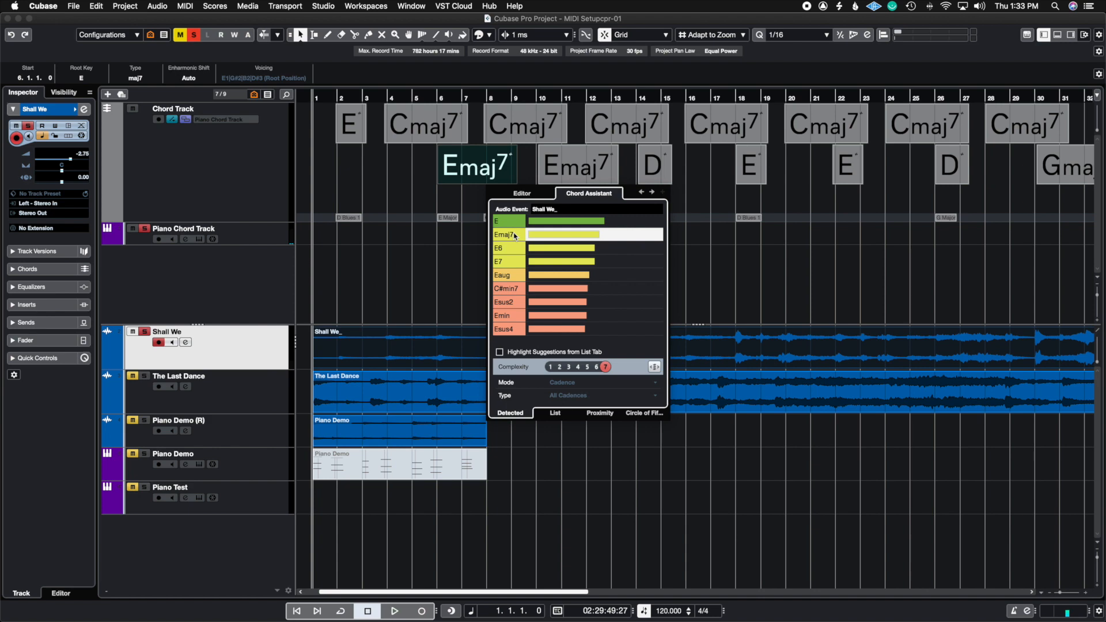
pyautogui.click(442, 202)
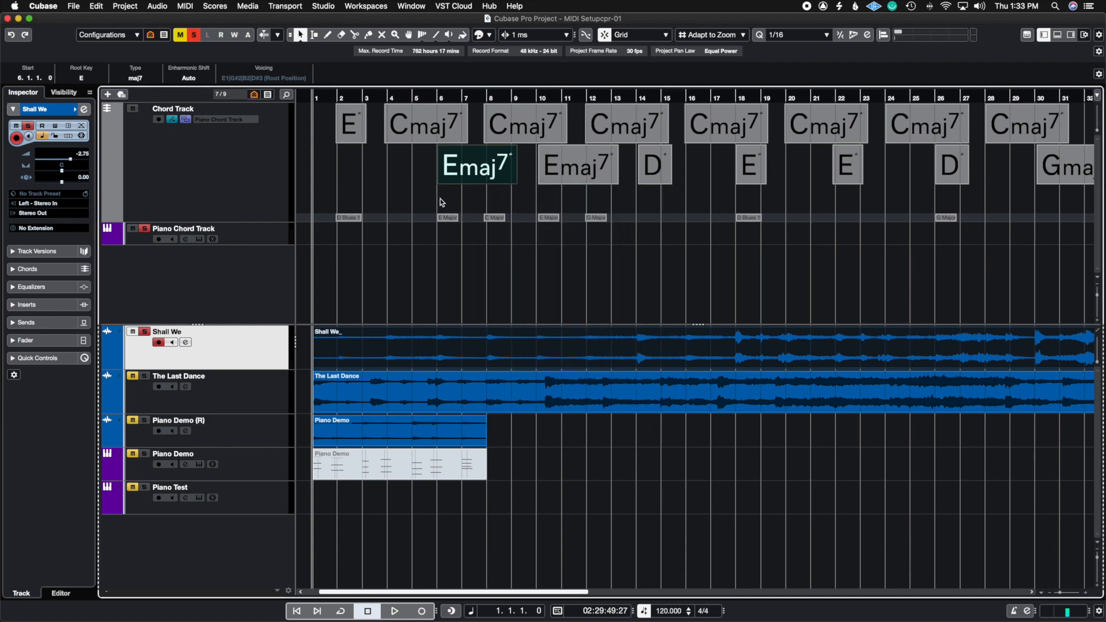
# Play the Shall We recording with the piano chords from bar 2 to check the revised chords.
pyautogui.click(337, 98)
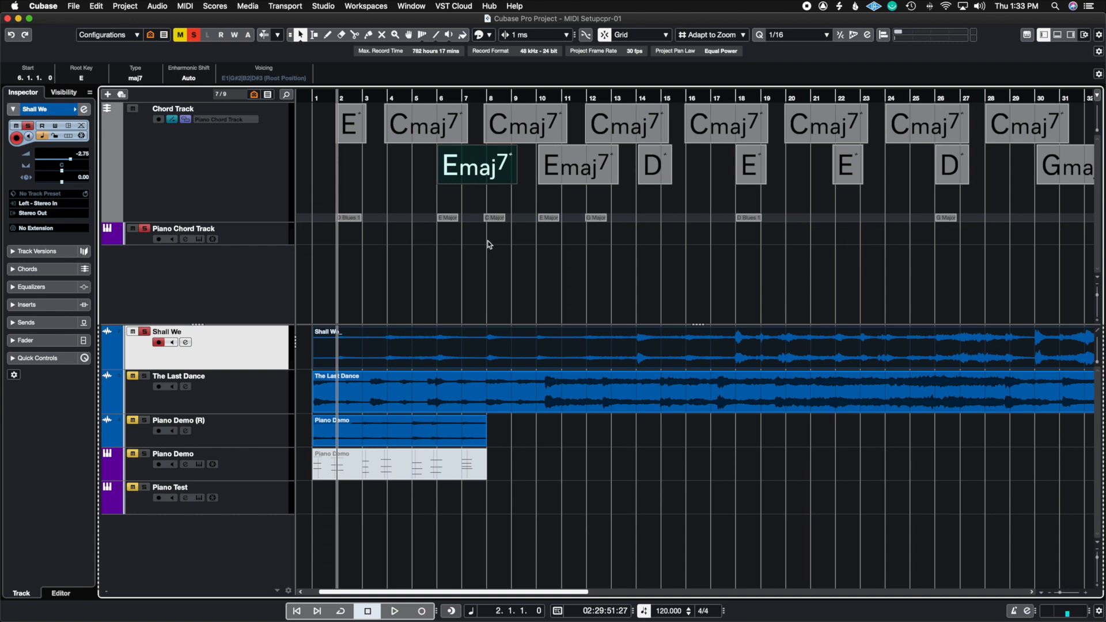
pyautogui.press('space')
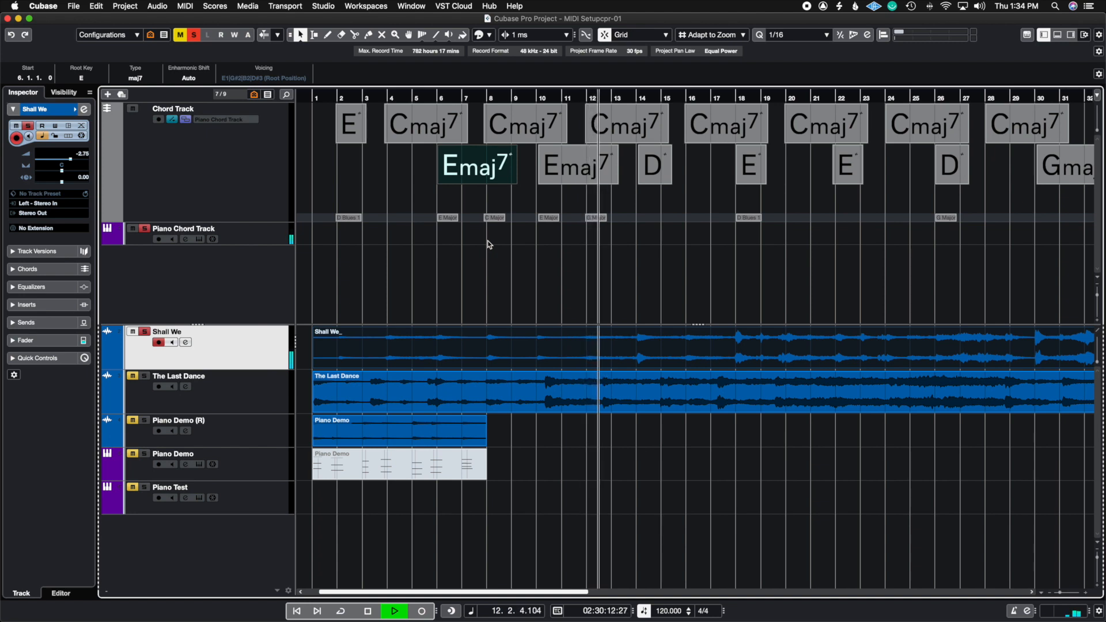
pyautogui.press('space')
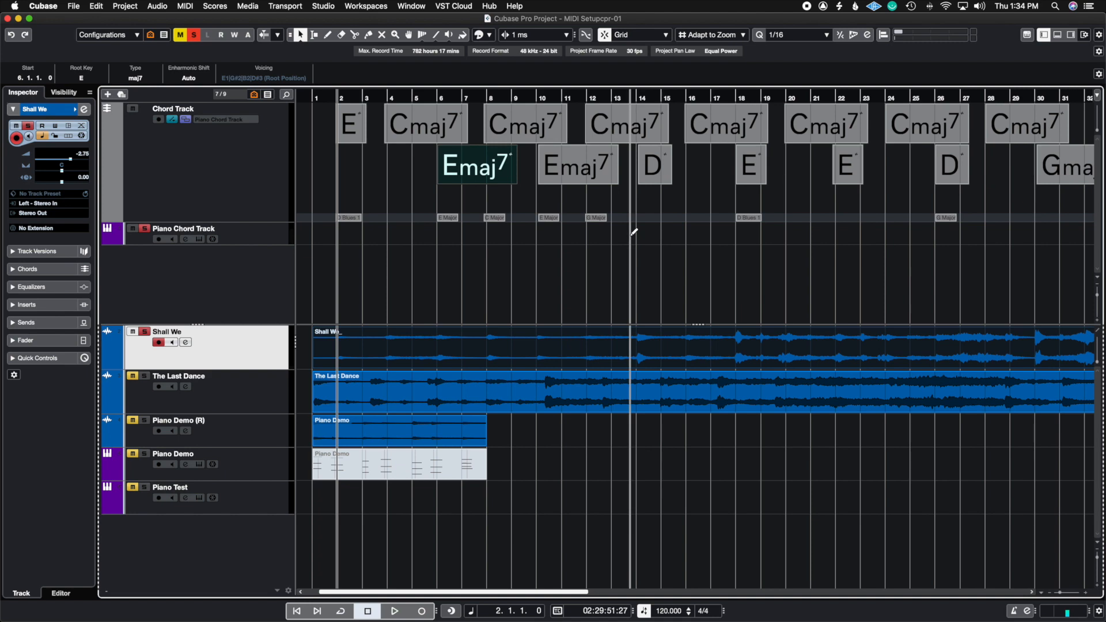
# Select all chord events on the Chord Track and delete them.
pyautogui.press('g')
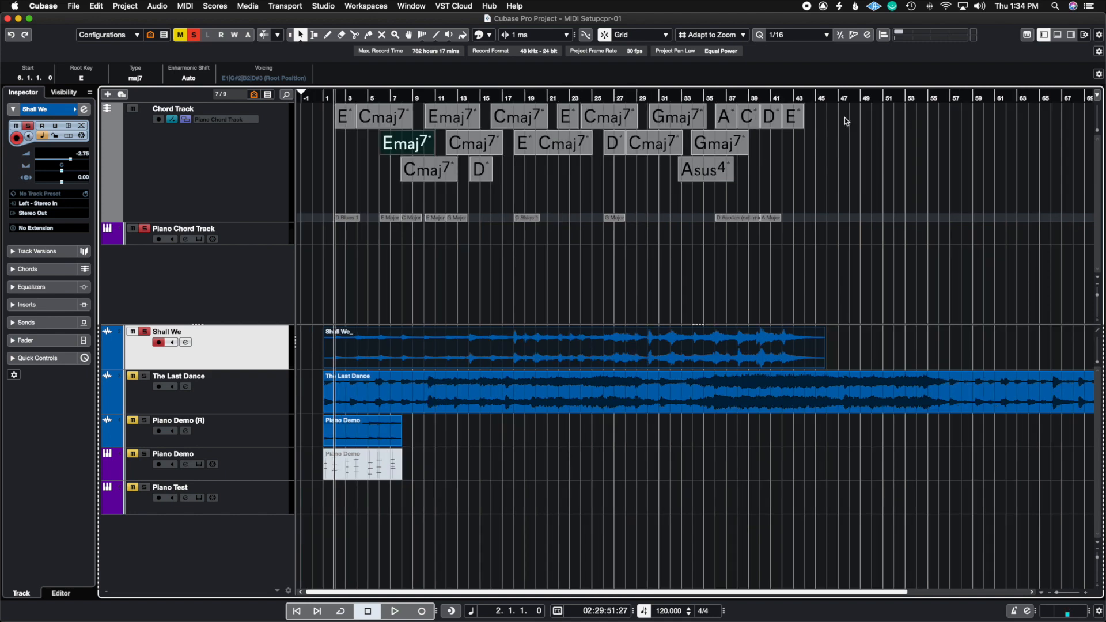
pyautogui.moveTo(845, 118); pyautogui.dragTo(333, 177)
pyautogui.press('Delete')
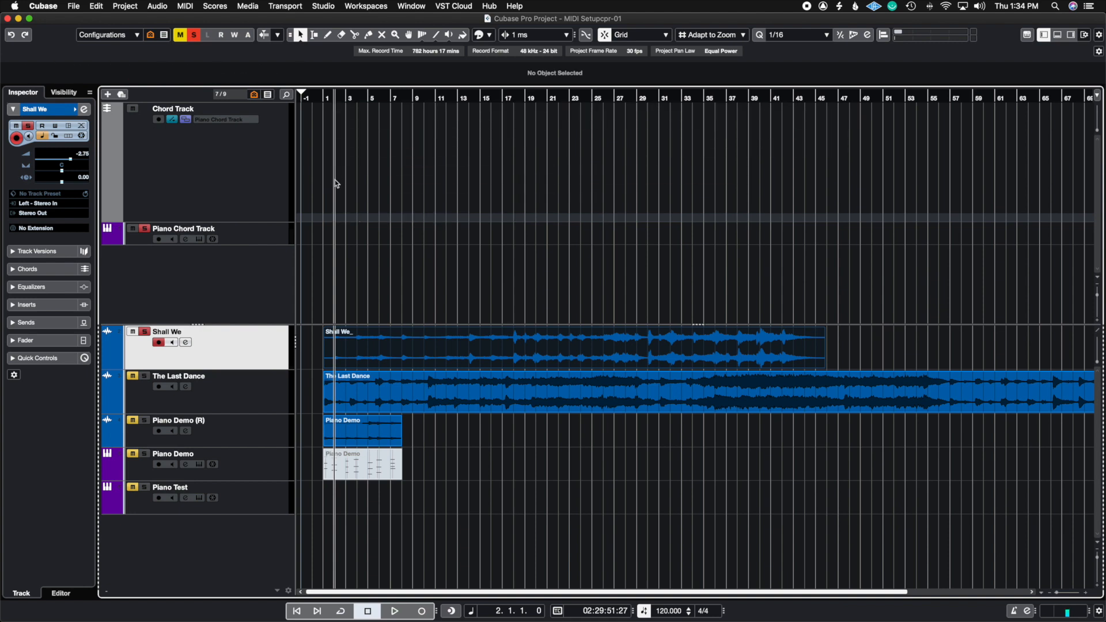
# Mute Shall We, make The Last Dance audible, and extract its audio chords onto the Chord Track.
pyautogui.click(132, 332)
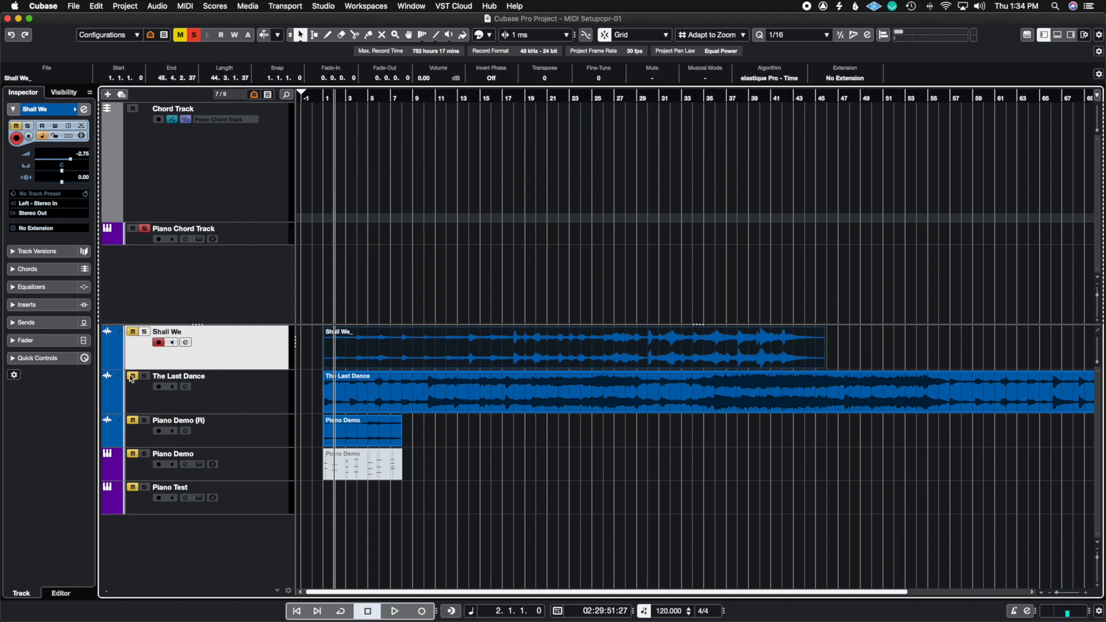
pyautogui.click(132, 377)
pyautogui.click(383, 401)
pyautogui.moveTo(382, 399); pyautogui.dragTo(350, 198)
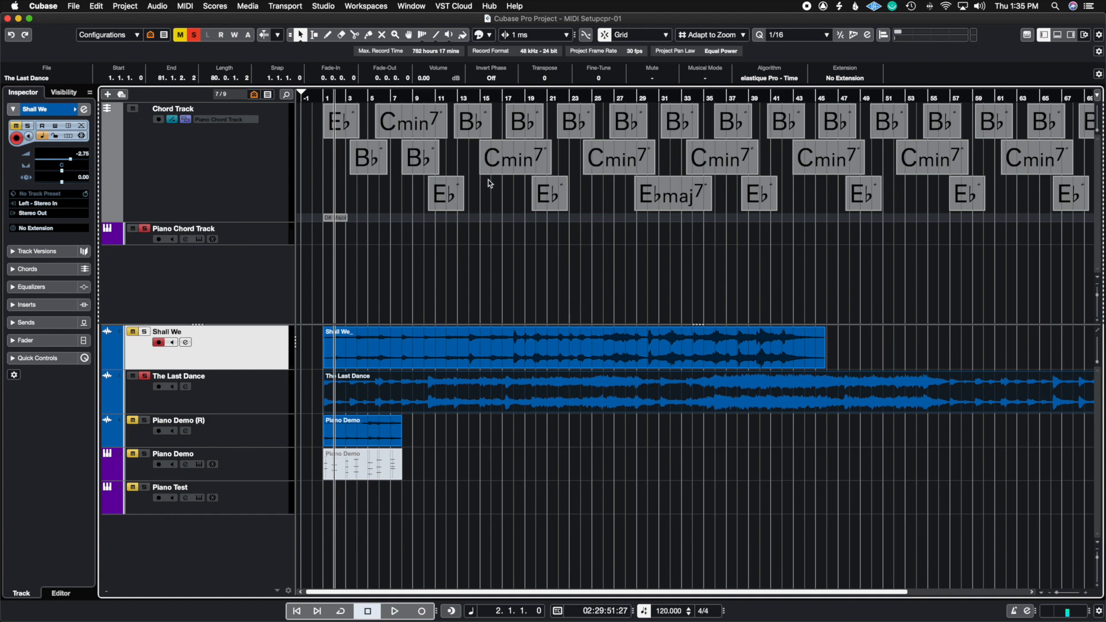
pyautogui.scroll(3, 369, 199)
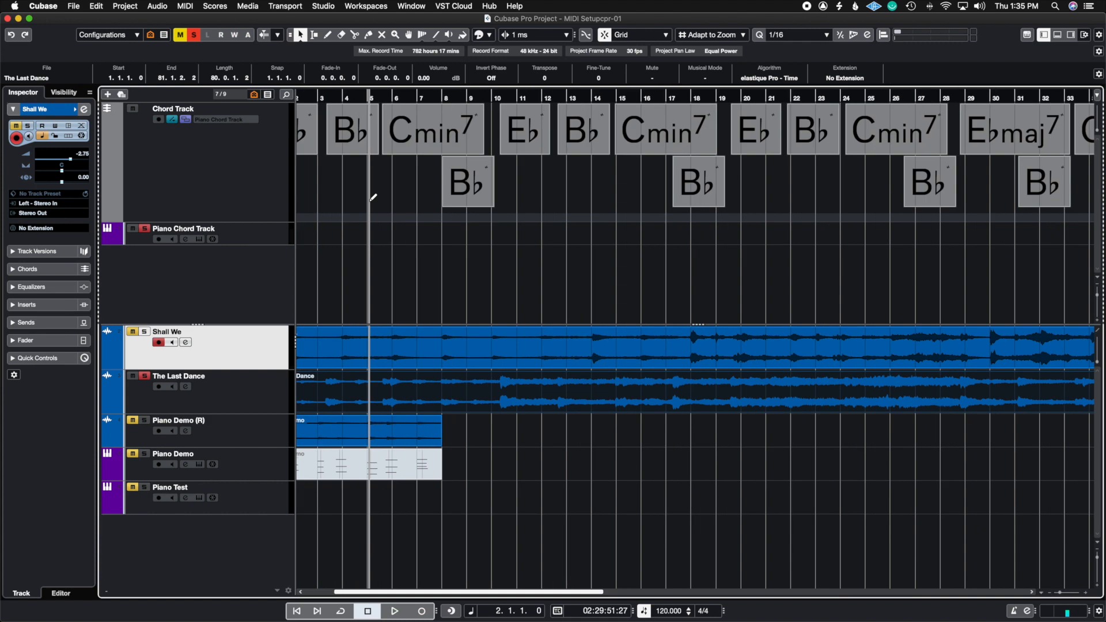
pyautogui.scroll(-5, 373, 197)
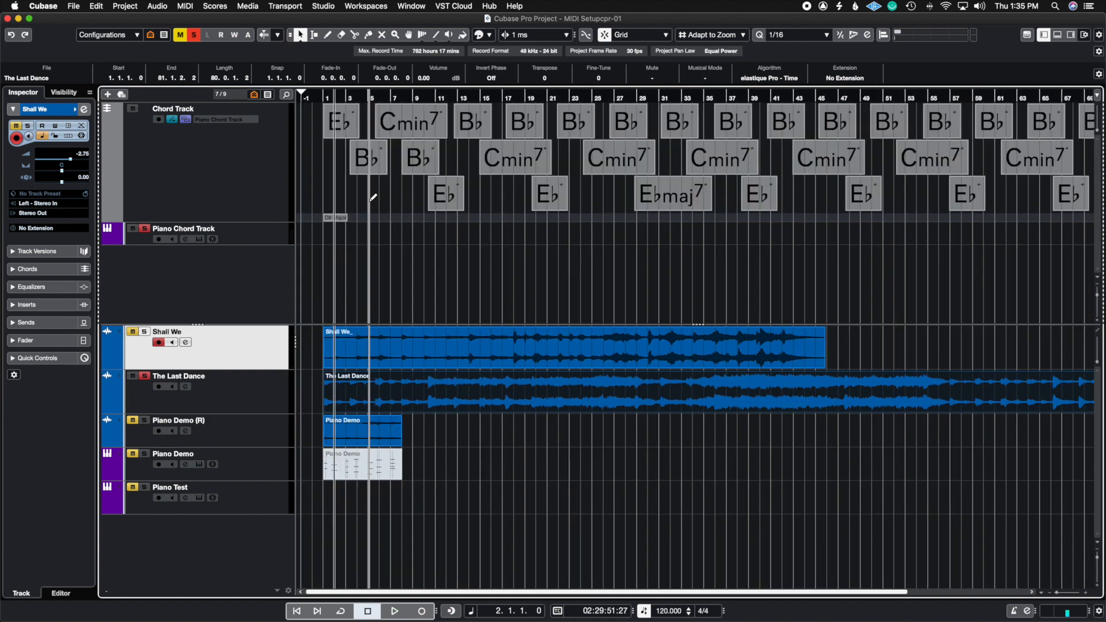
# Silence the Piano Chord Track and listen to The Last Dance on its own from bar 1.
pyautogui.click(144, 228)
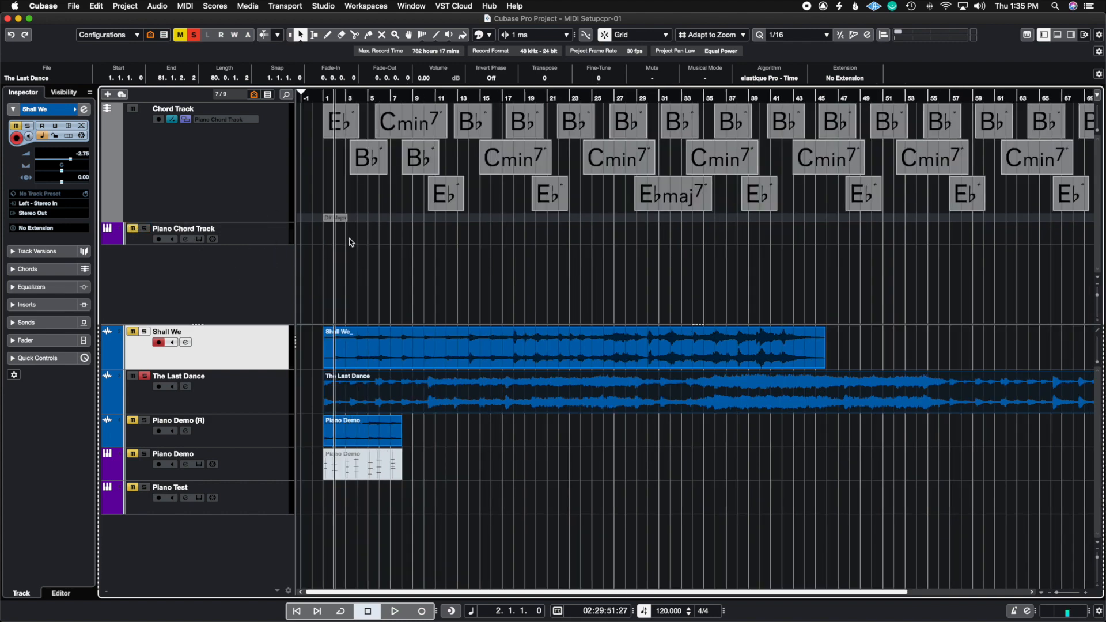
pyautogui.click(323, 96)
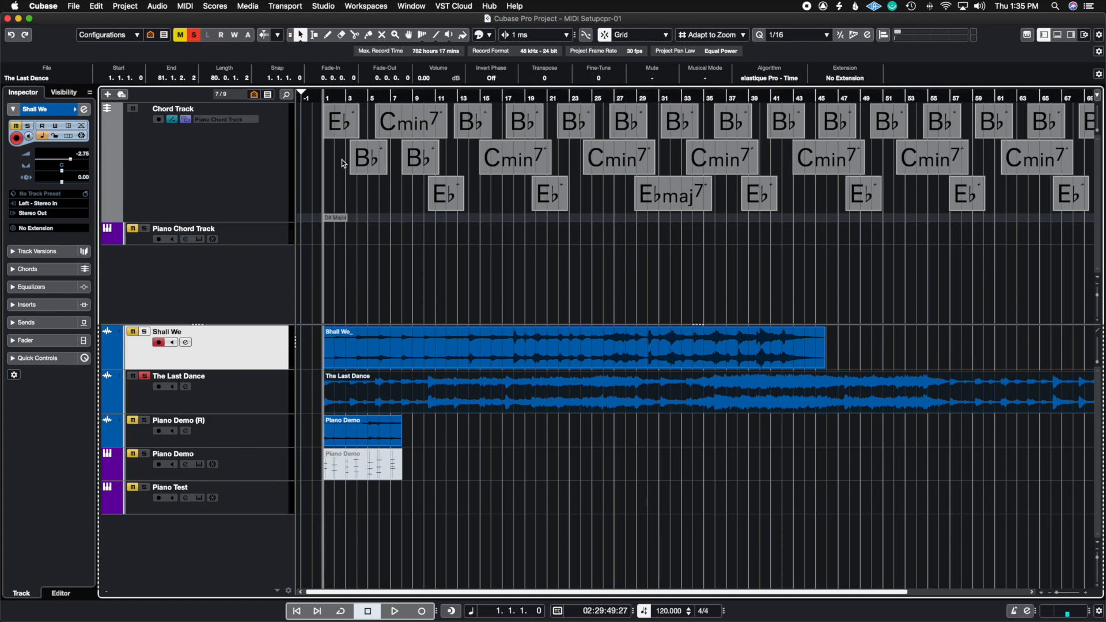
pyautogui.press('space')
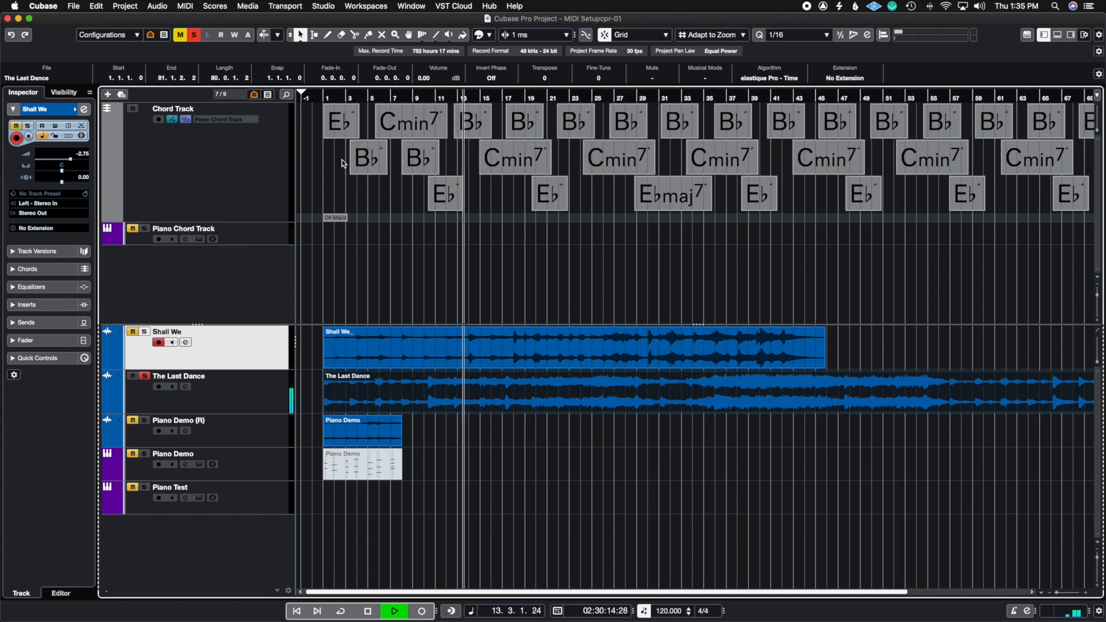
pyautogui.press('space')
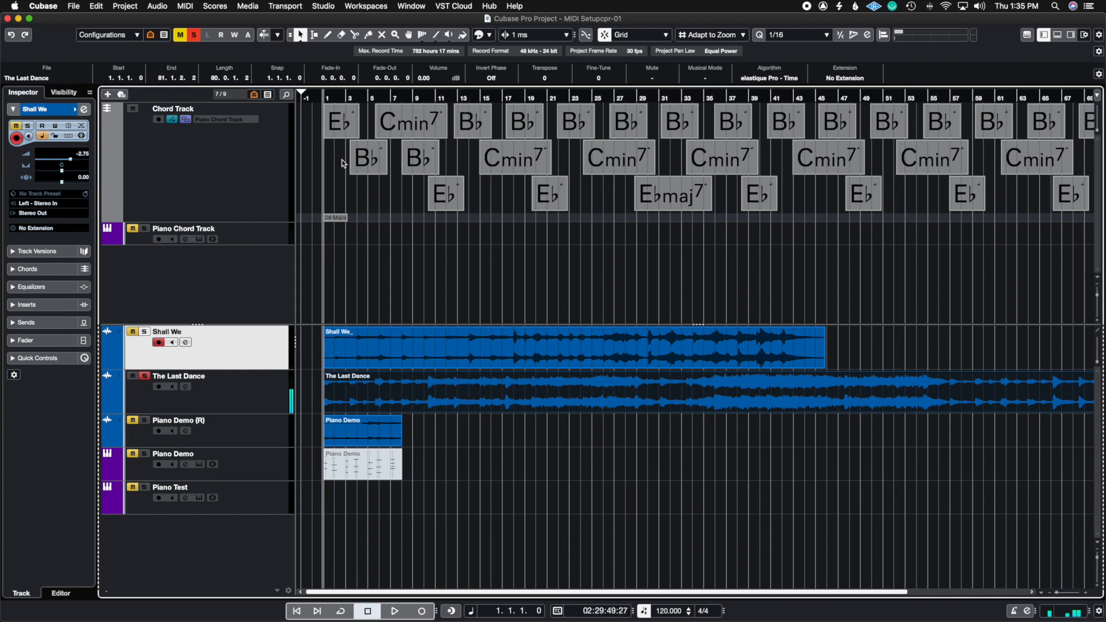
# Bring back the Piano Chord Track and lower The Last Dance's volume to -2.75 while playing both together.
pyautogui.click(145, 229)
pyautogui.click(240, 402)
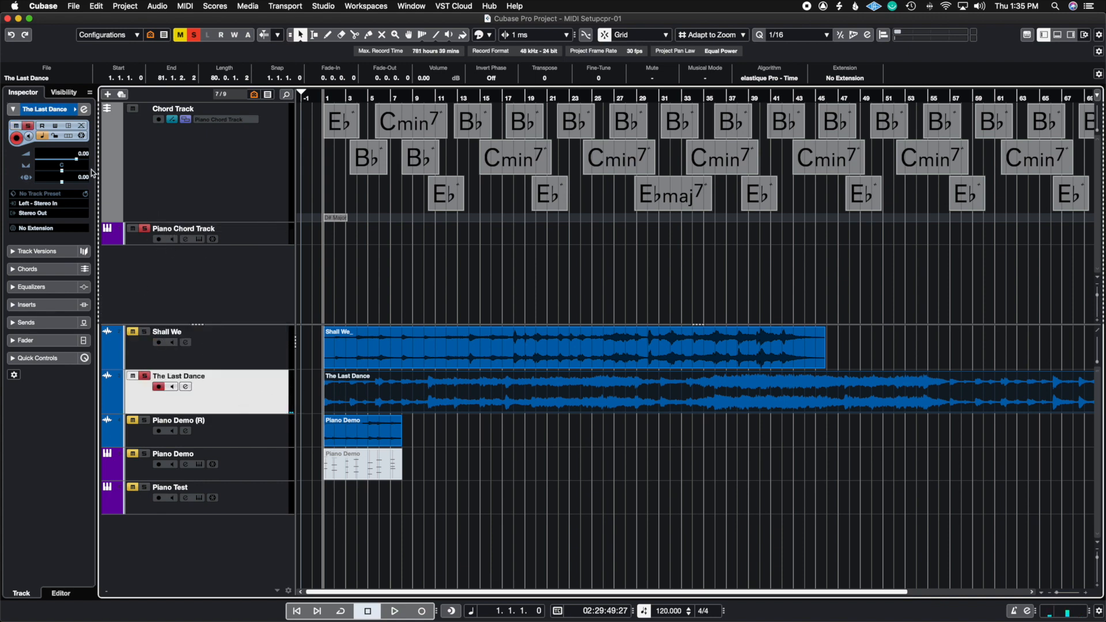
pyautogui.moveTo(77, 164); pyautogui.dragTo(61, 171)
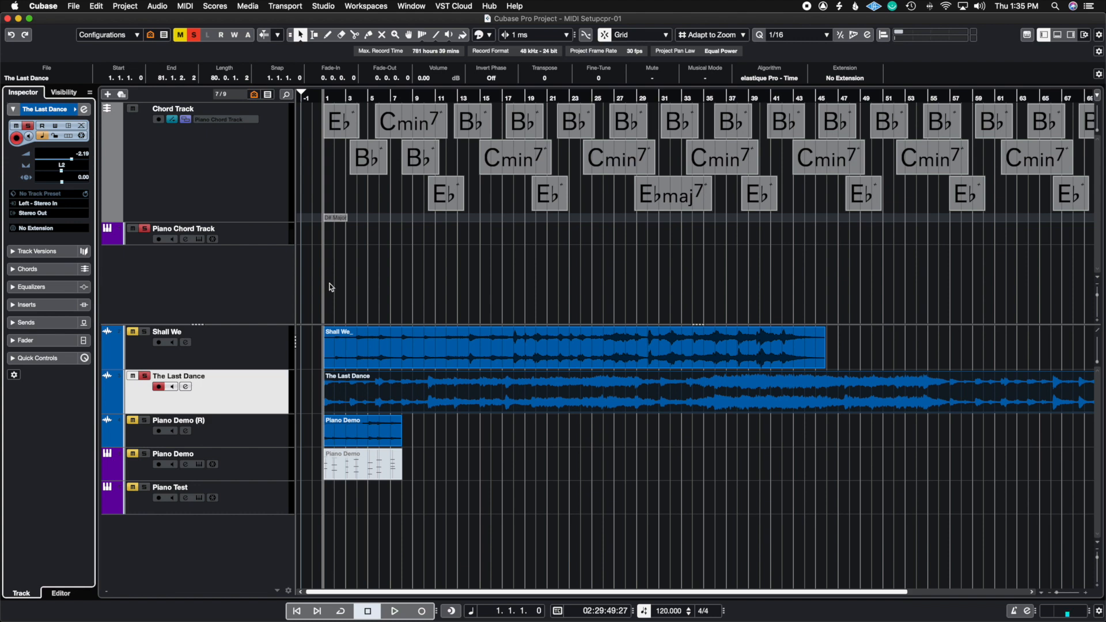
pyautogui.press('space')
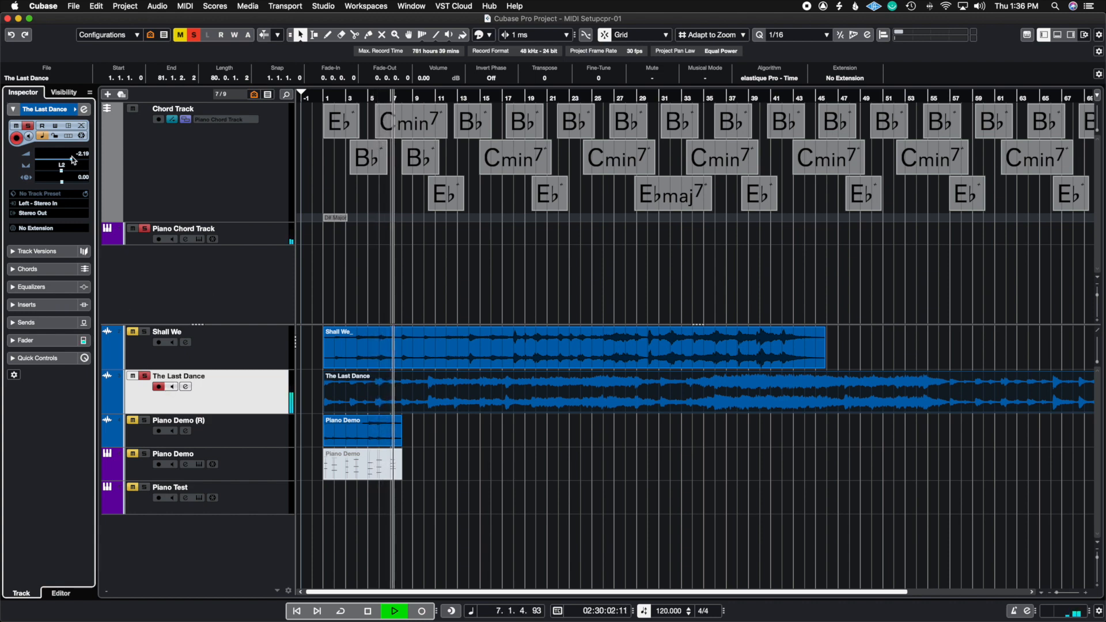
pyautogui.moveTo(69, 159); pyautogui.dragTo(72, 163)
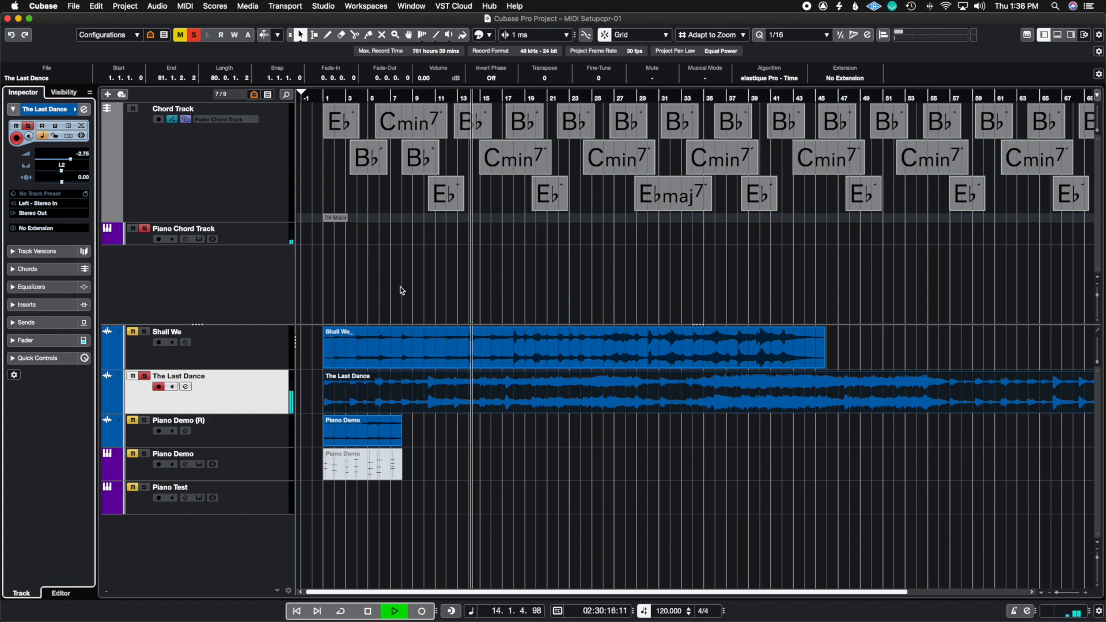
pyautogui.press('space')
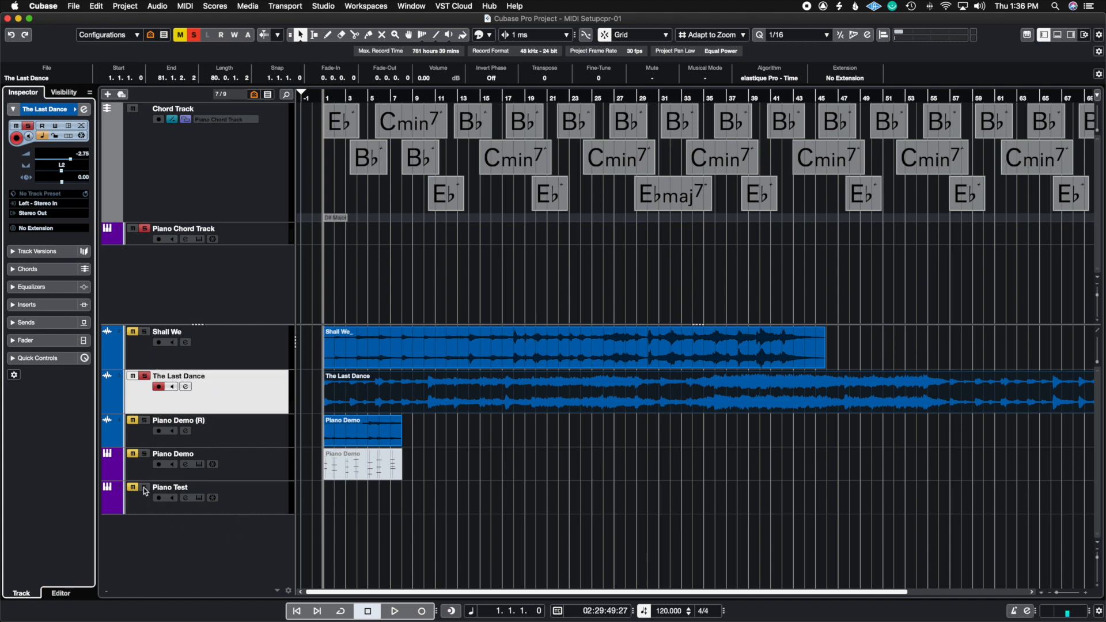
# Select the Piano Test track and change the B♭ chord at bar 3 to B♭/D by setting D as its bass note.
pyautogui.click(254, 511)
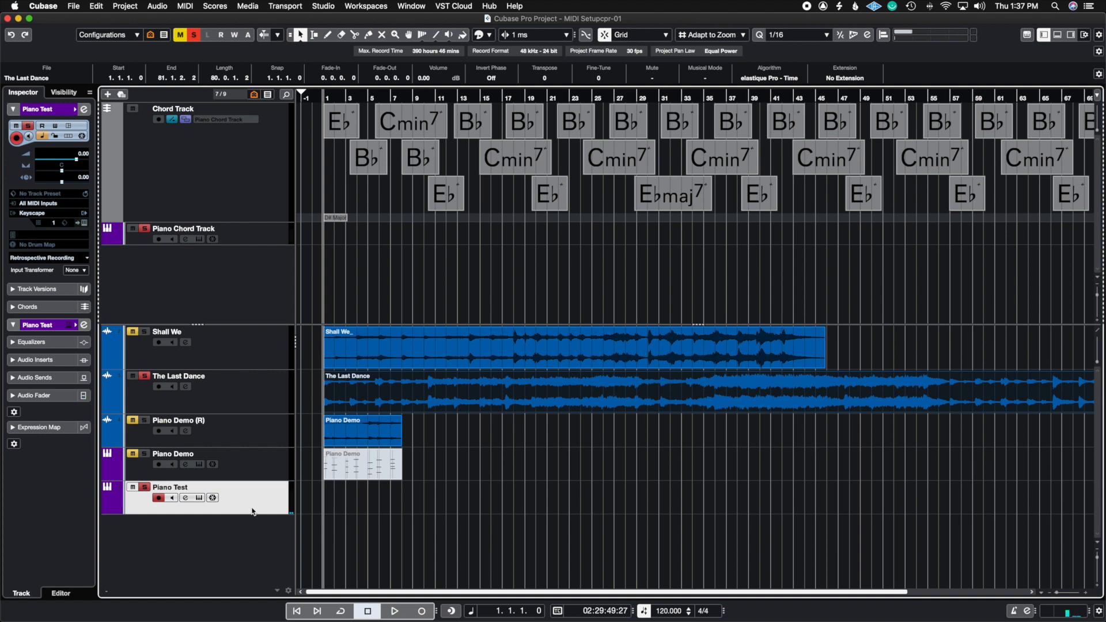
pyautogui.click(365, 165)
pyautogui.doubleClick(366, 166)
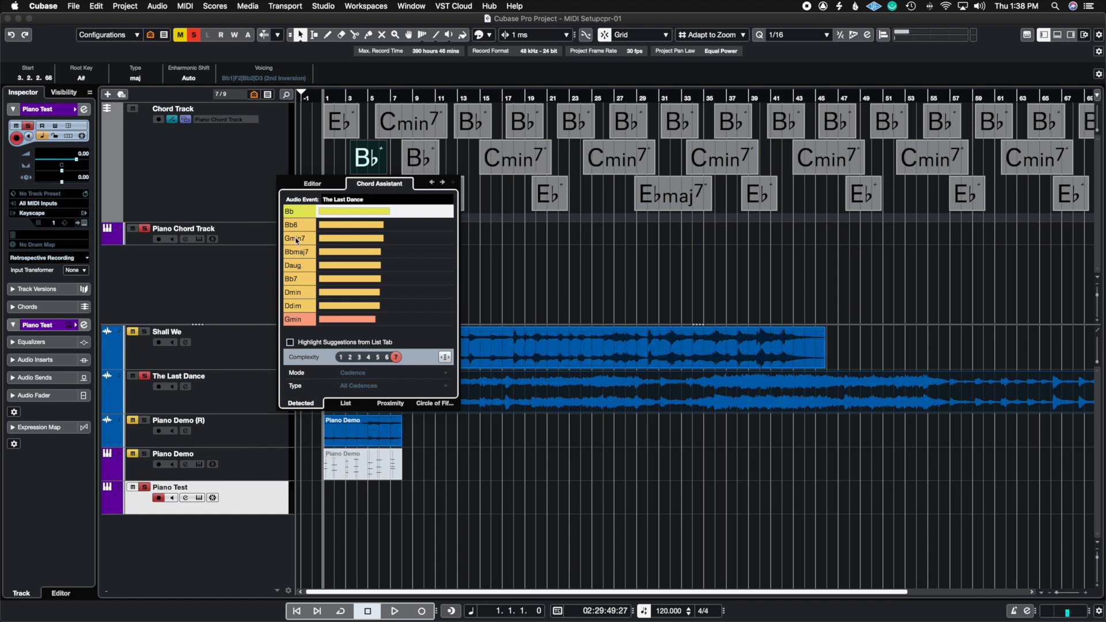
pyautogui.click(314, 184)
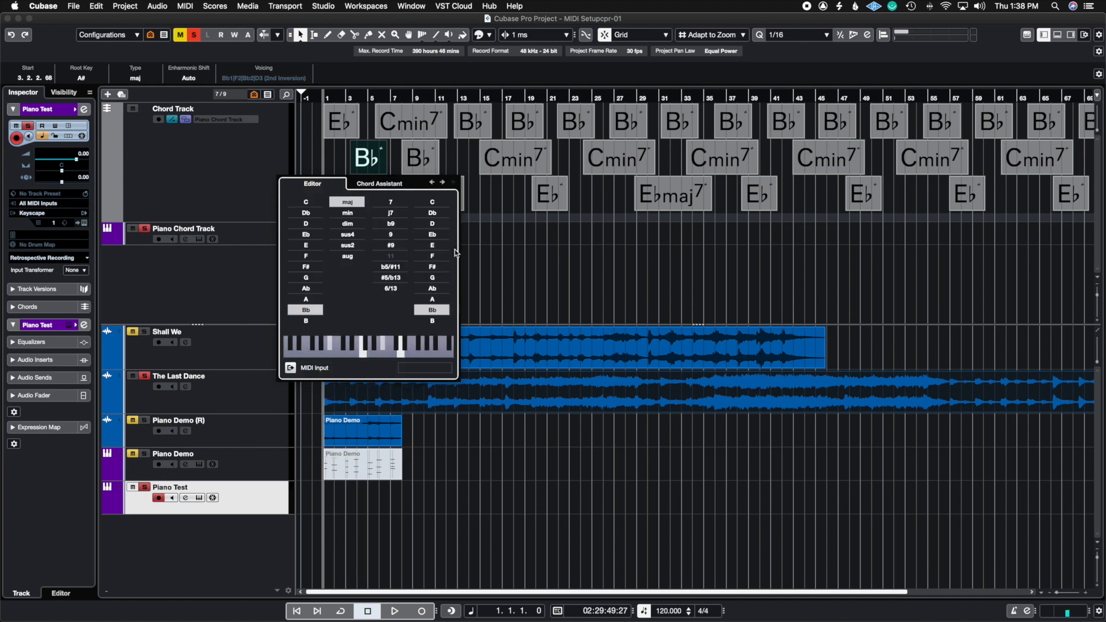
pyautogui.click(436, 225)
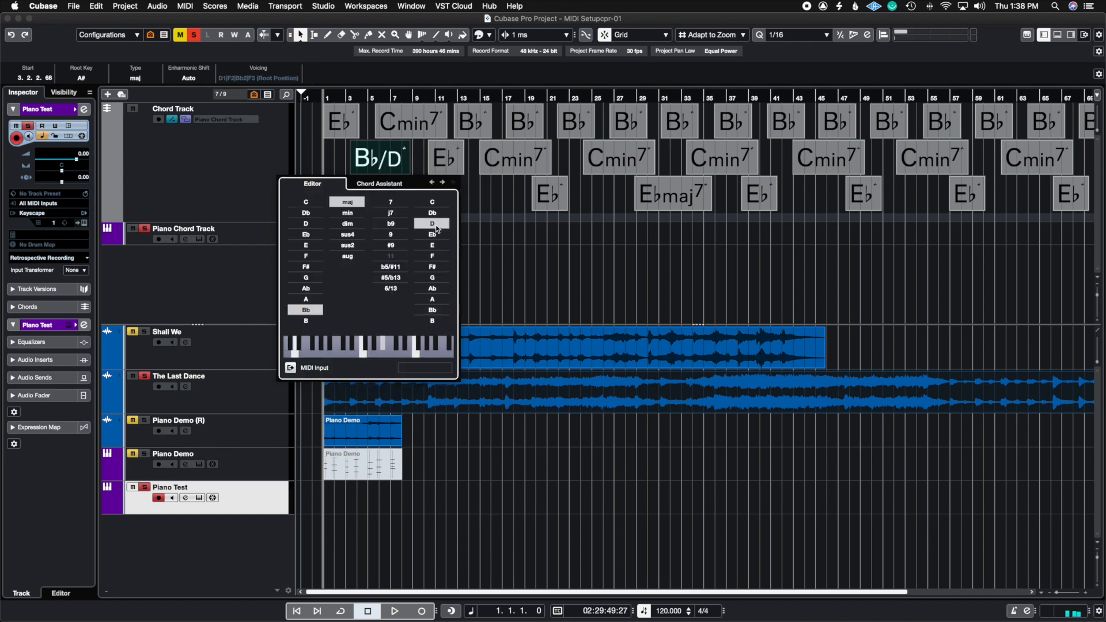
pyautogui.click(486, 195)
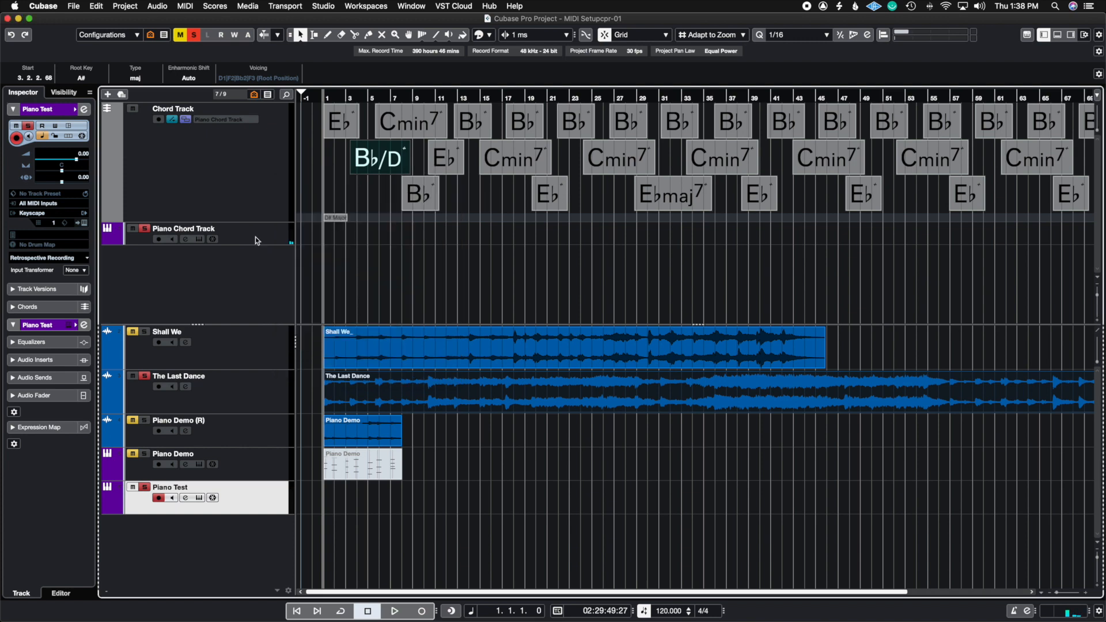
# Compare the opening bars by playing the piano chords alone and The Last Dance alone.
pyautogui.click(133, 376)
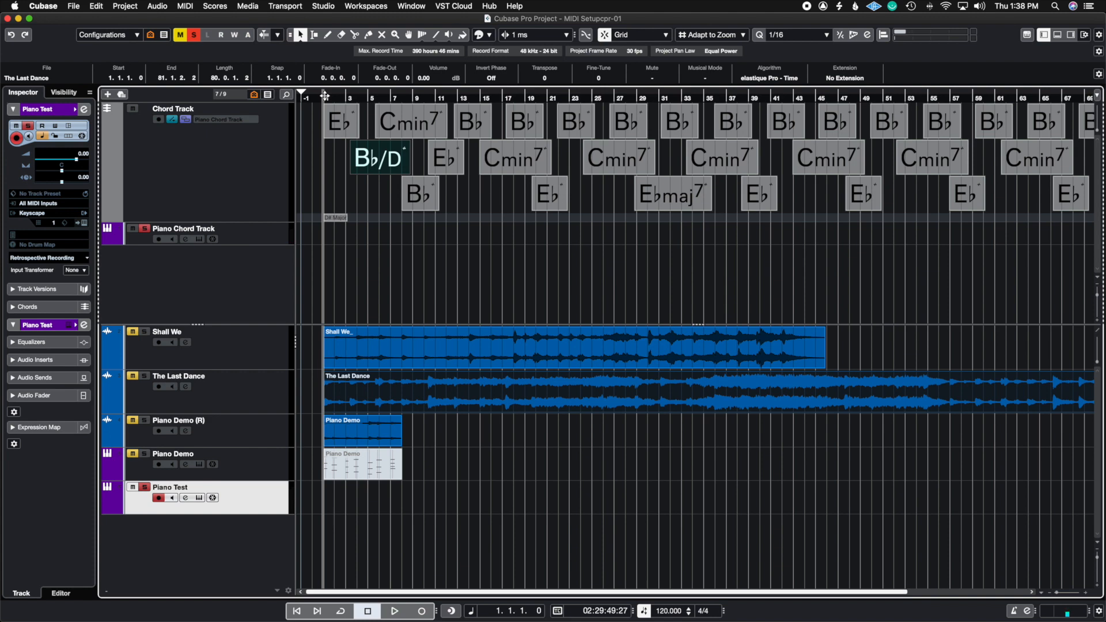
pyautogui.press('space')
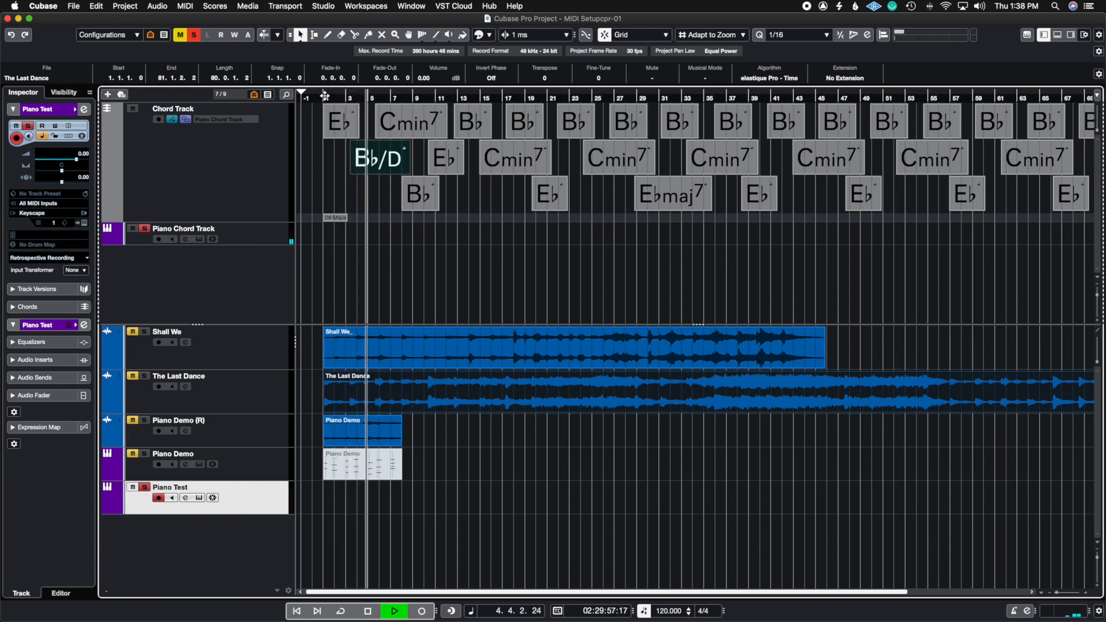
pyautogui.press('space')
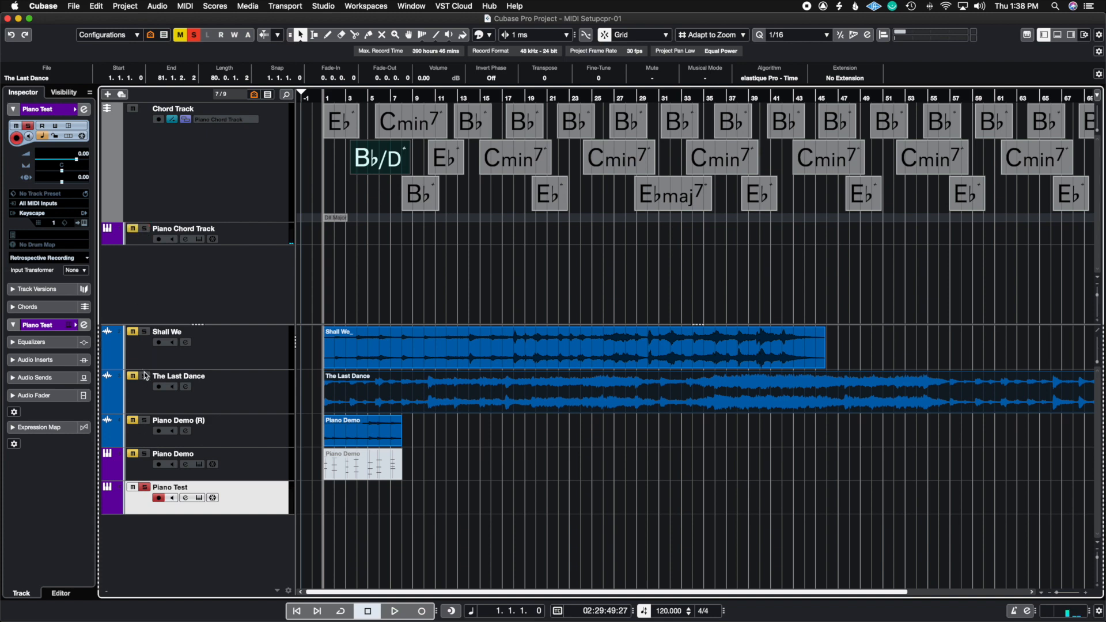
pyautogui.click(145, 375)
pyautogui.press('space')
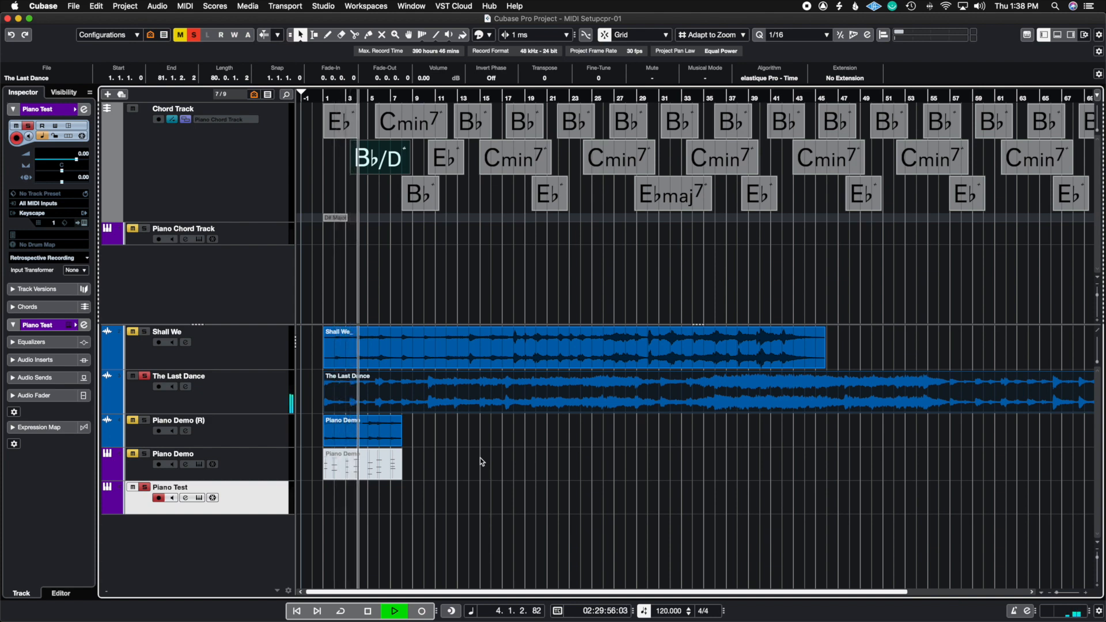
pyautogui.press('space')
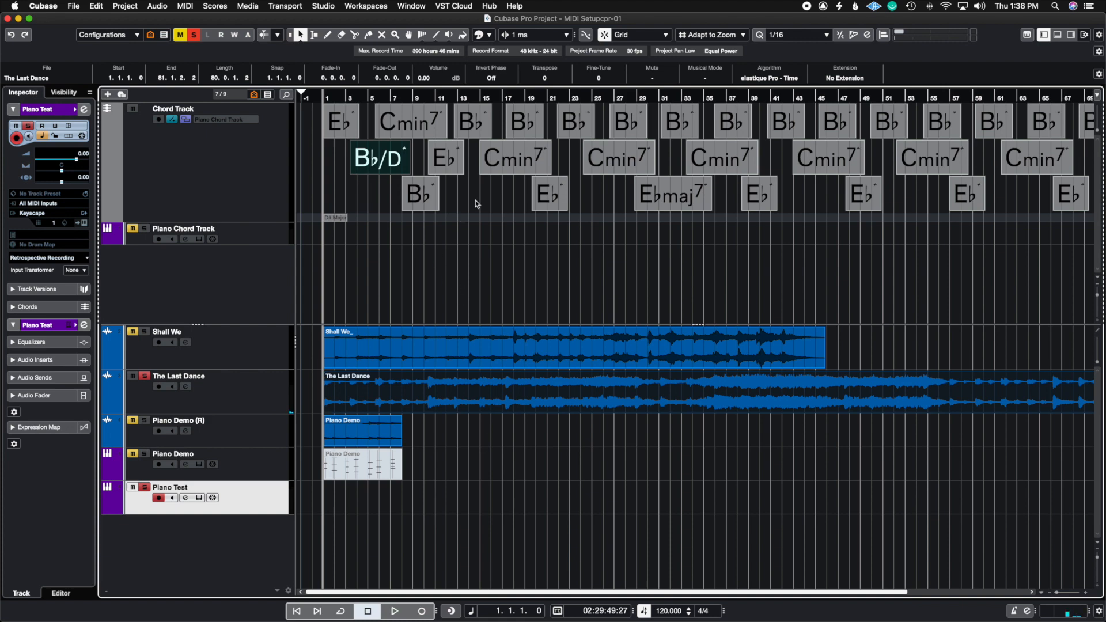
# Play The Last Dance on its own from bar 33 to hear the section after it.
pyautogui.hscroll(5, 475, 201)
pyautogui.click(703, 97)
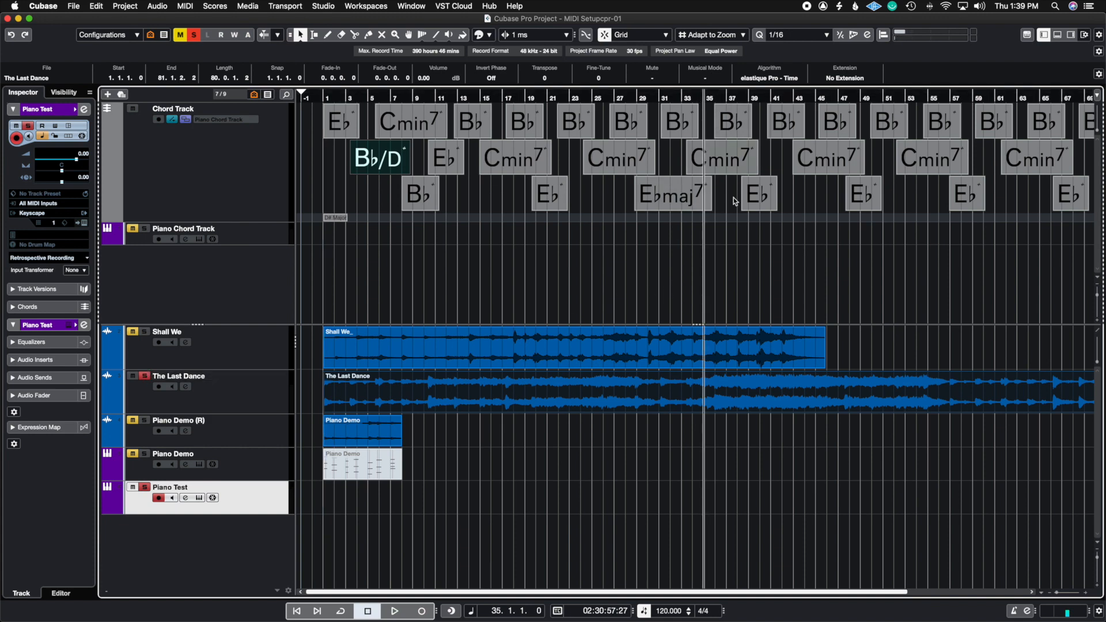
pyautogui.click(681, 97)
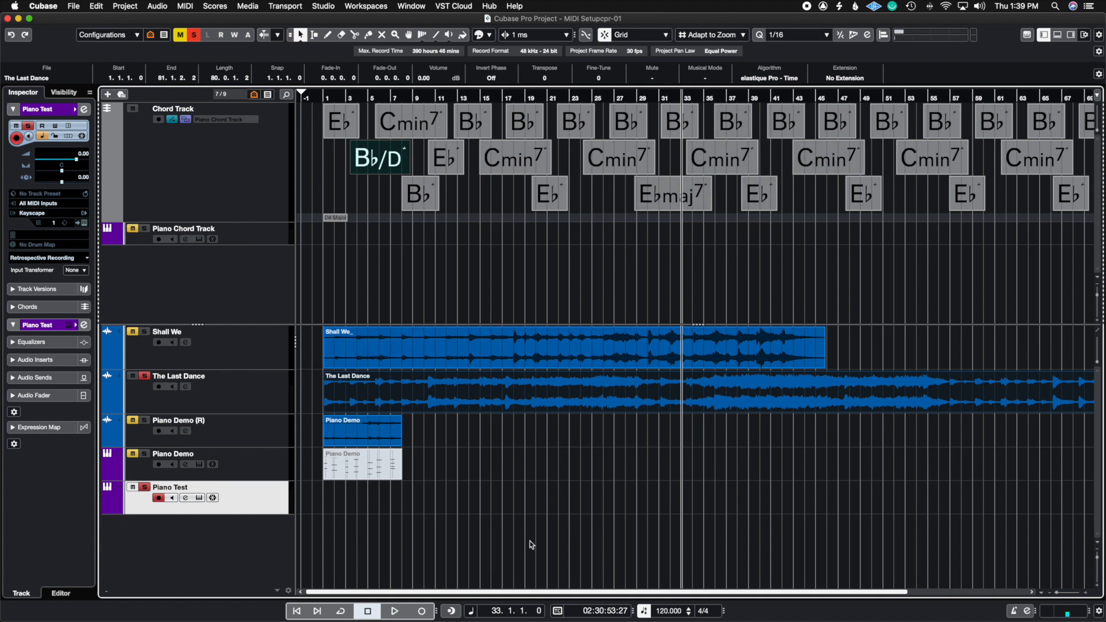
pyautogui.press('space')
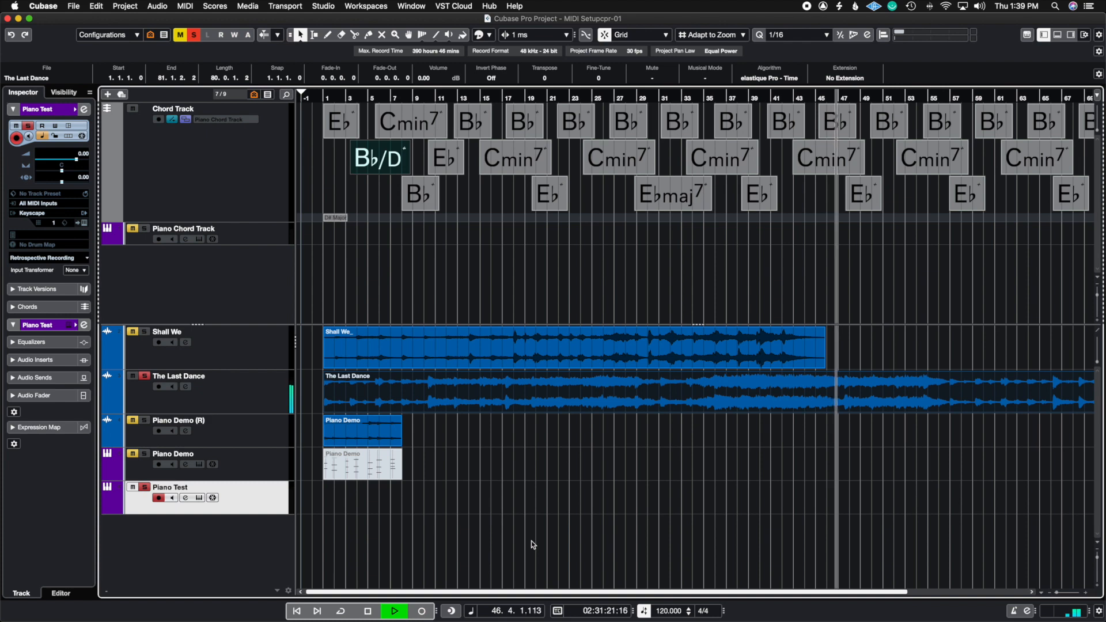
pyautogui.press('space')
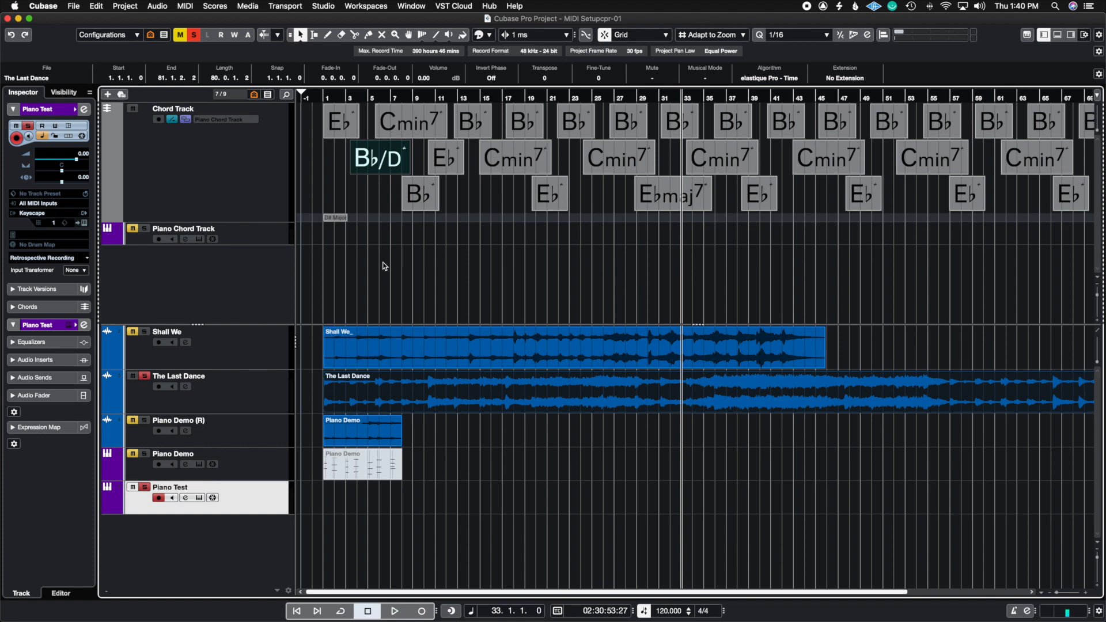
# Delete all existing chord events from the Chord Track.
pyautogui.scroll(-1, 528, 226)
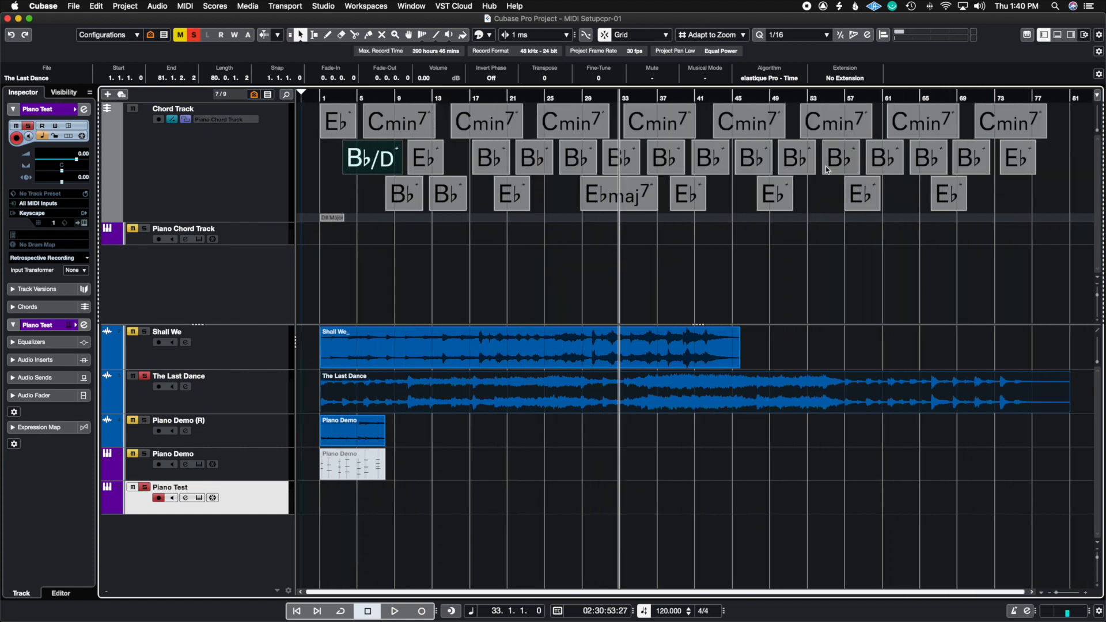
pyautogui.moveTo(1071, 115)
pyautogui.mouseDown()
pyautogui.moveTo(223, 173)
pyautogui.moveTo(239, 197)
pyautogui.mouseUp()
pyautogui.press('Delete')
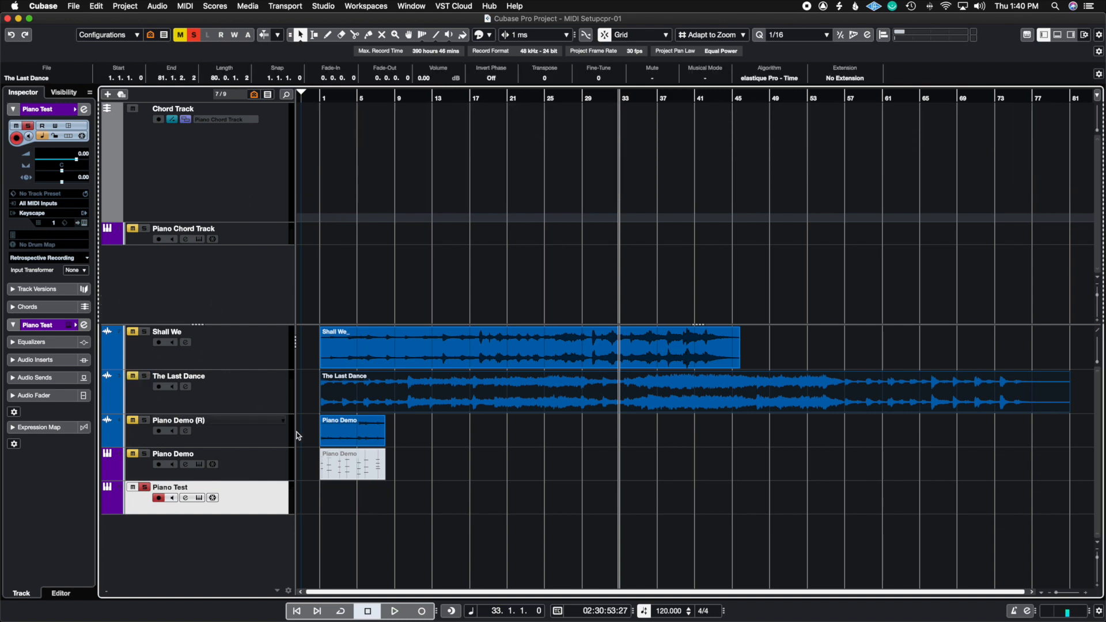
# Generate chord events on the Chord Track from the Piano Demo audio event on the Piano Demo (R) track.
pyautogui.click(353, 433)
pyautogui.moveTo(354, 433); pyautogui.dragTo(357, 198)
pyautogui.scroll(3, 460, 265)
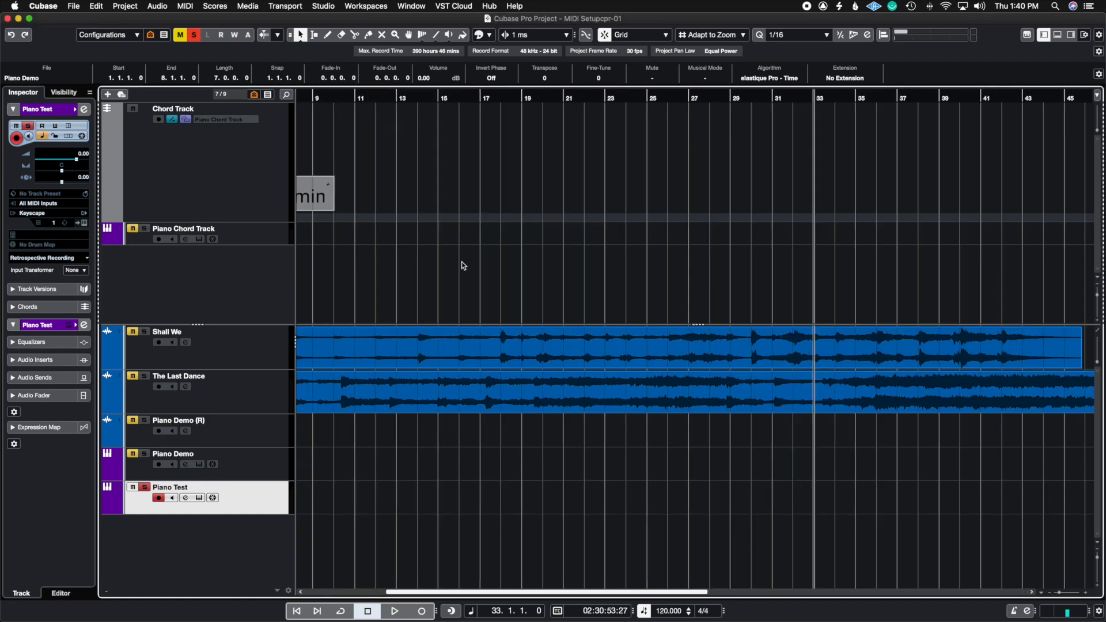
pyautogui.hscroll(-5, 460, 265)
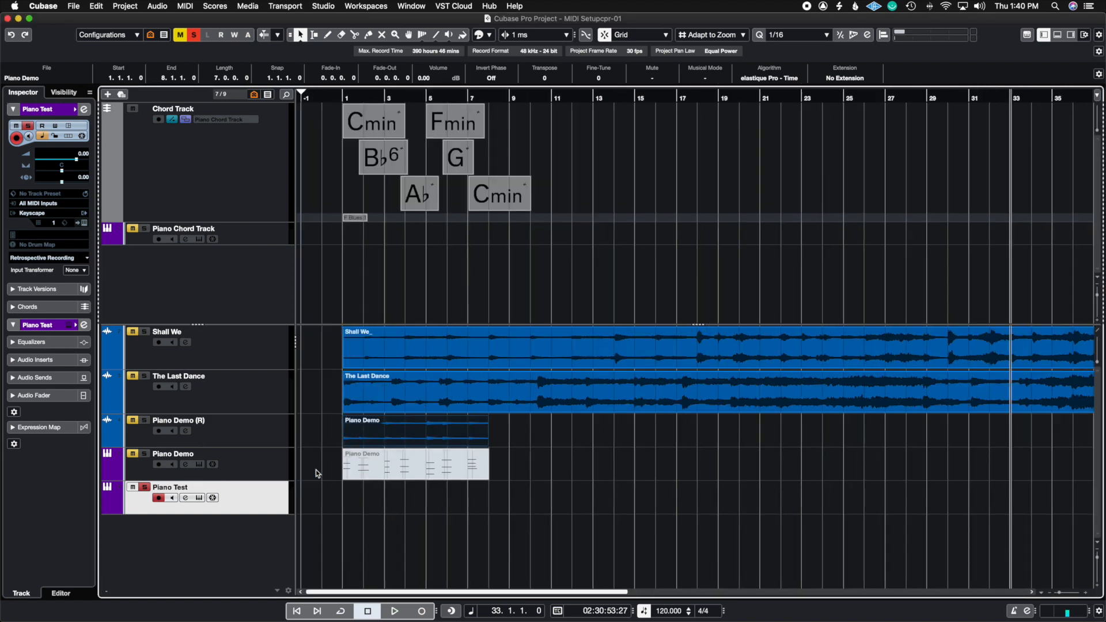
# Solo the Piano Demo instrument track and listen to it from bar 1.
pyautogui.click(146, 456)
pyautogui.click(340, 96)
pyautogui.click(325, 149)
pyautogui.press('space')
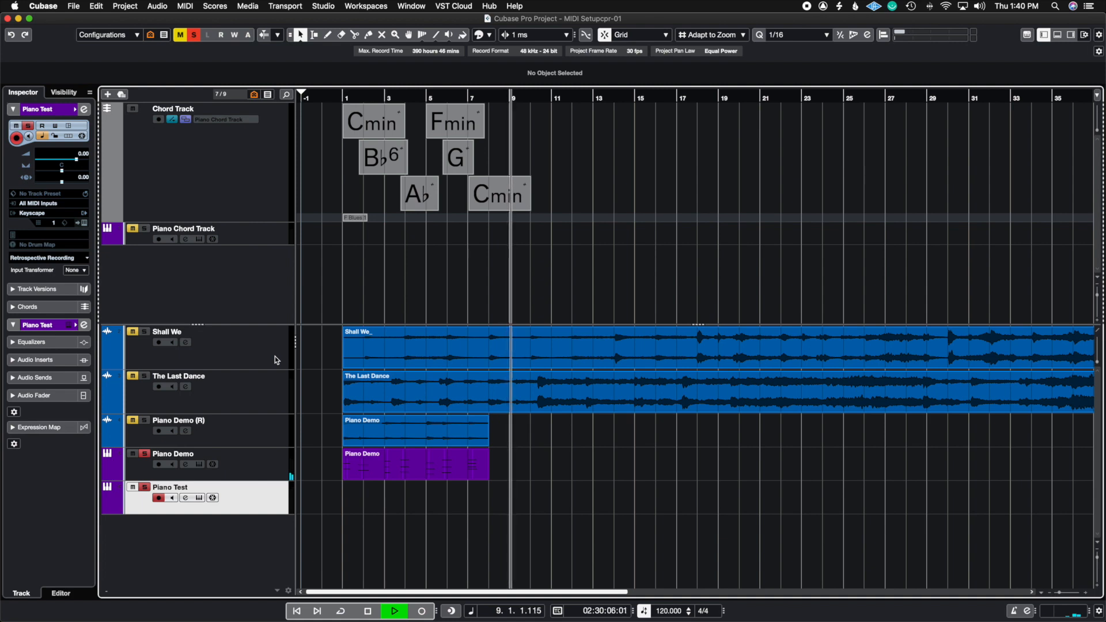
pyautogui.press('space')
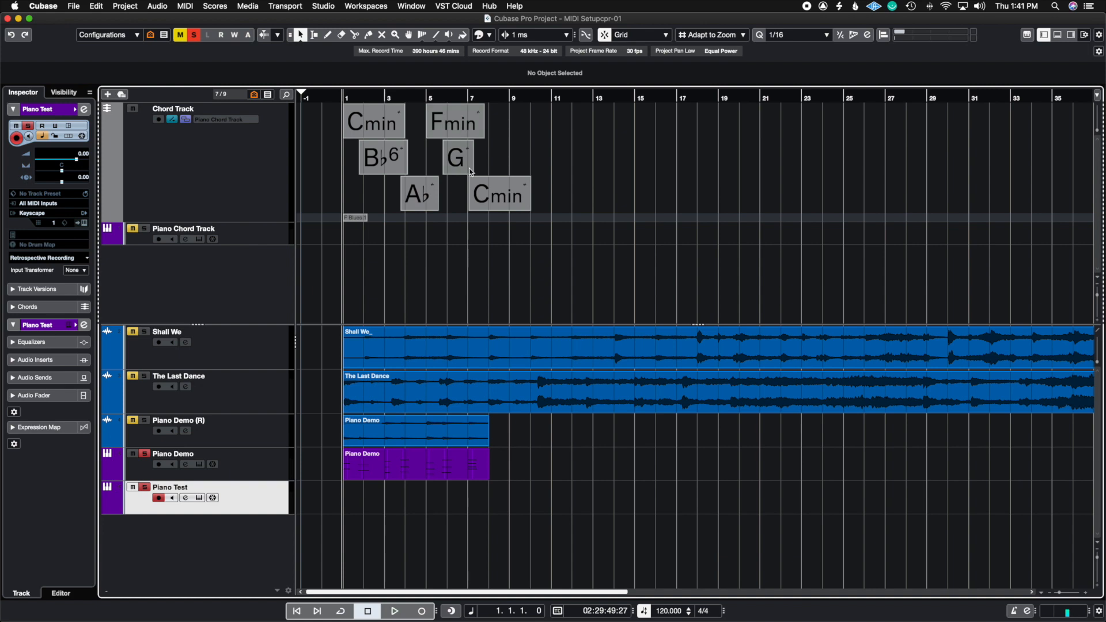
# Examine the detected alternatives for the A♭ chord in the Chord Assistant.
pyautogui.doubleClick(416, 201)
pyautogui.click(418, 218)
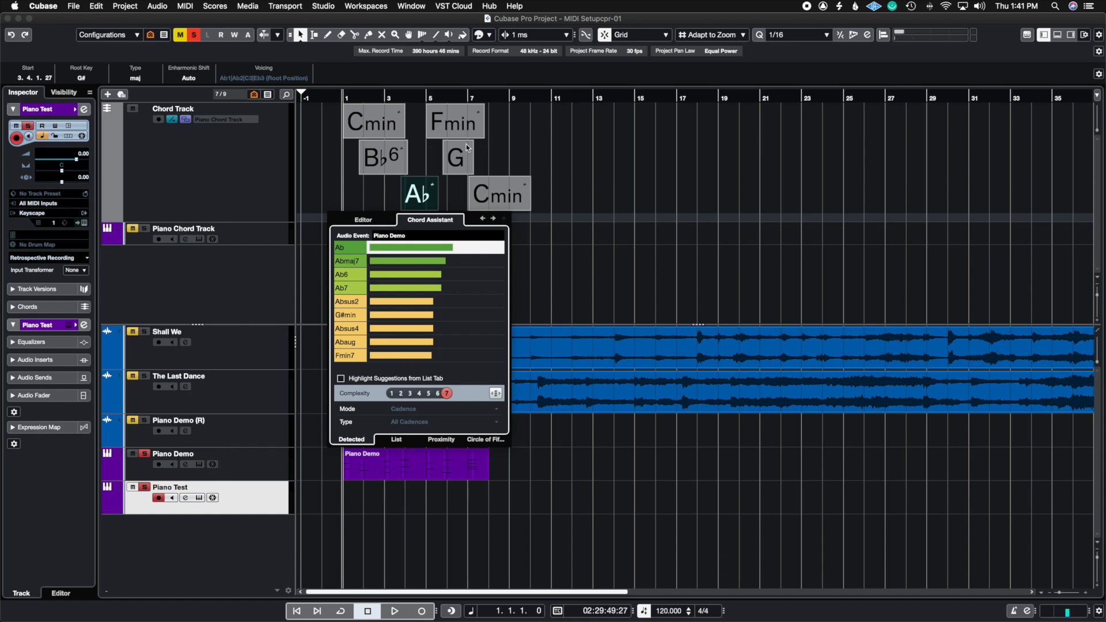
pyautogui.click(556, 163)
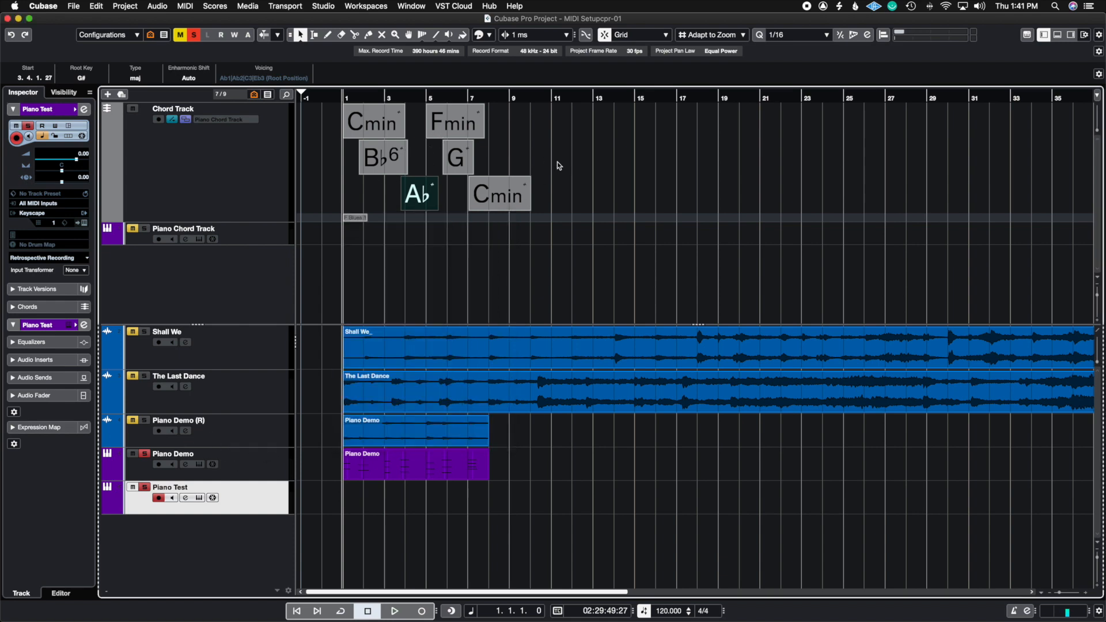
# Solo the Piano Chord Track and Piano Demo (R) in place of Piano Demo and play them together from the start.
pyautogui.click(144, 229)
pyautogui.click(147, 452)
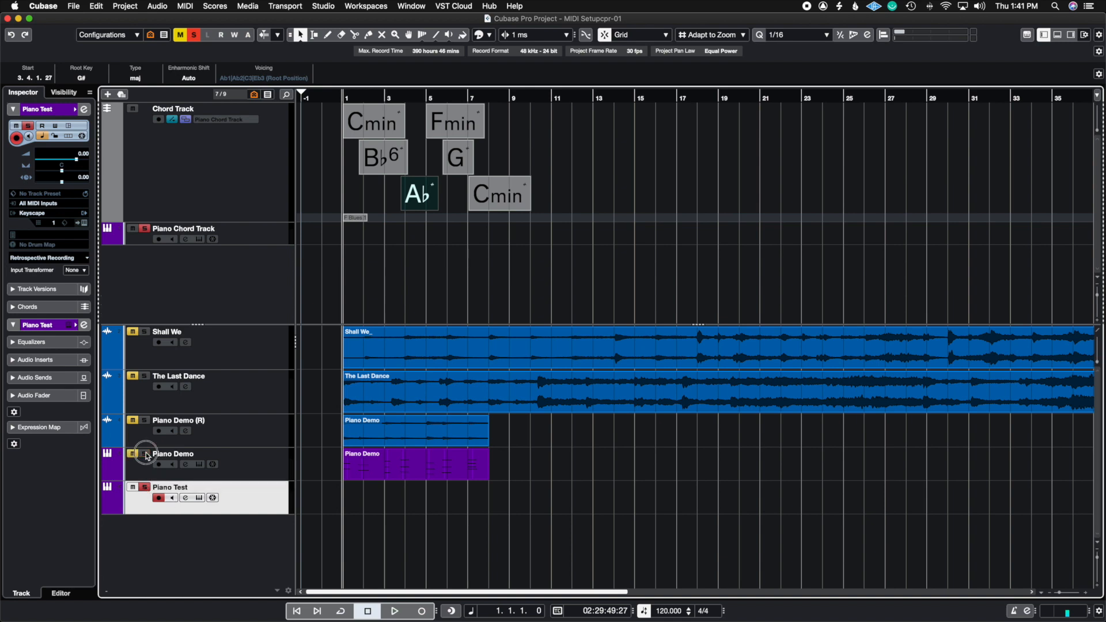
pyautogui.click(145, 423)
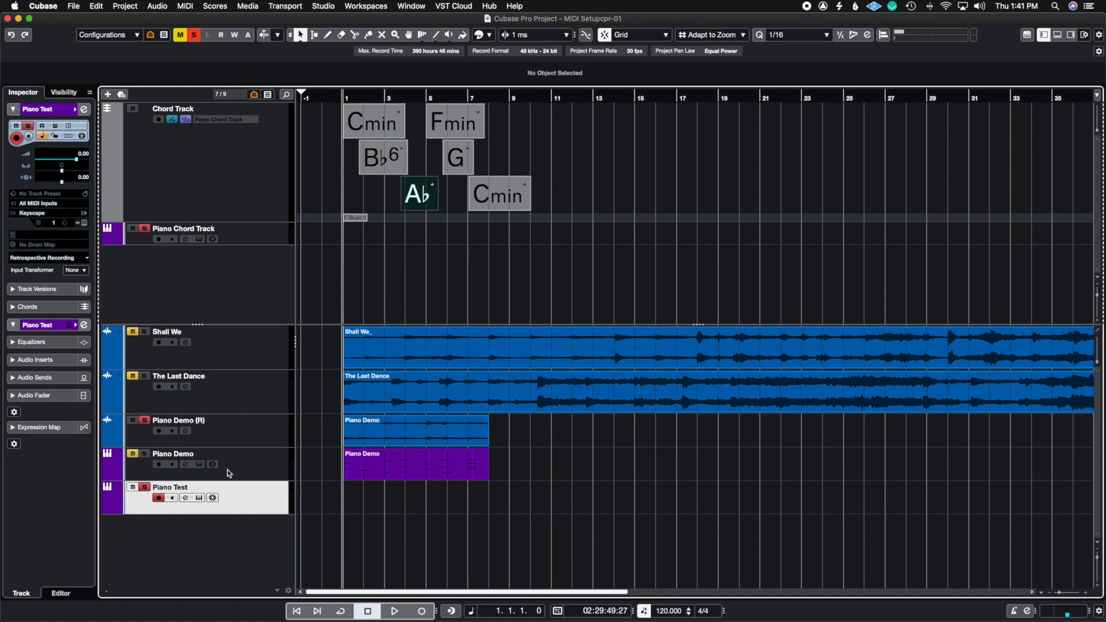
pyautogui.press('space')
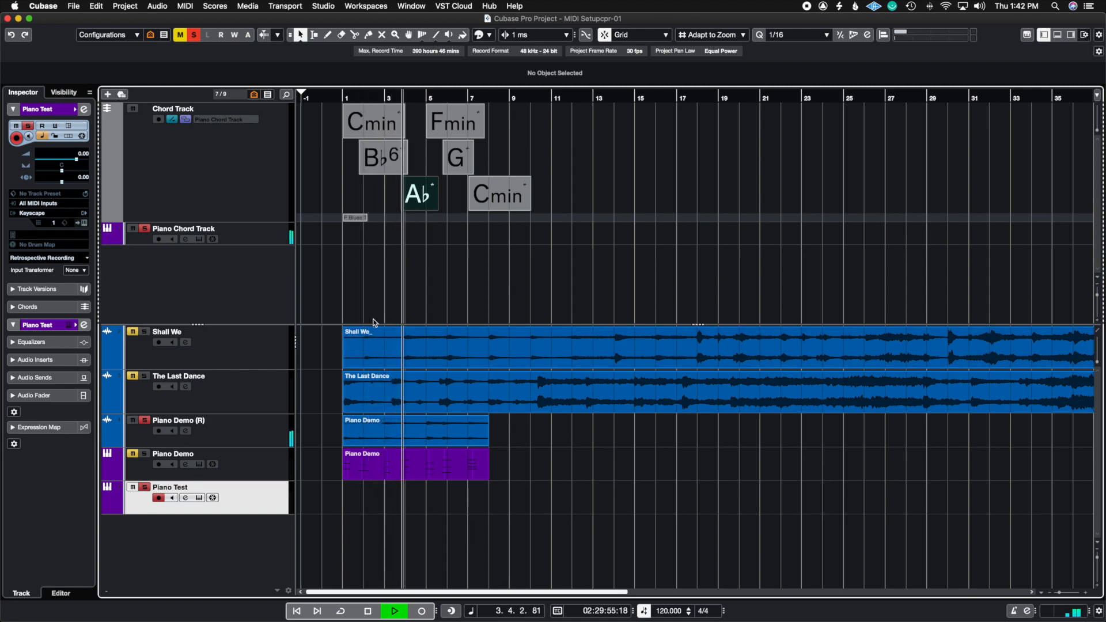
pyautogui.press('space')
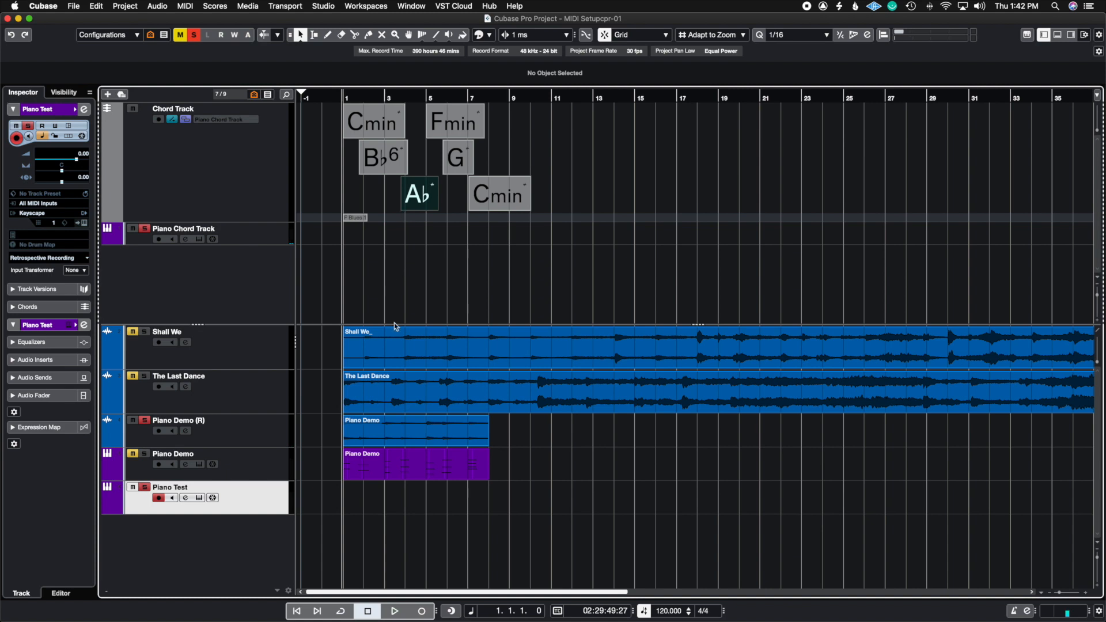
# Replace the B♭6 chord with the plain B♭ from its detected chord suggestions.
pyautogui.click(391, 164)
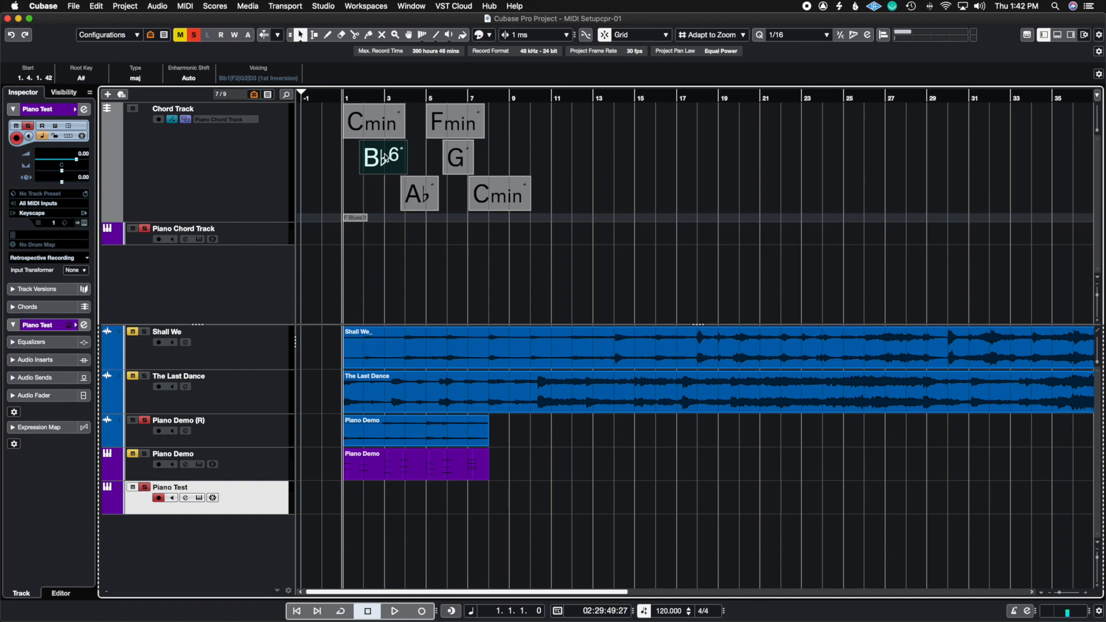
pyautogui.click(385, 159)
pyautogui.doubleClick(385, 159)
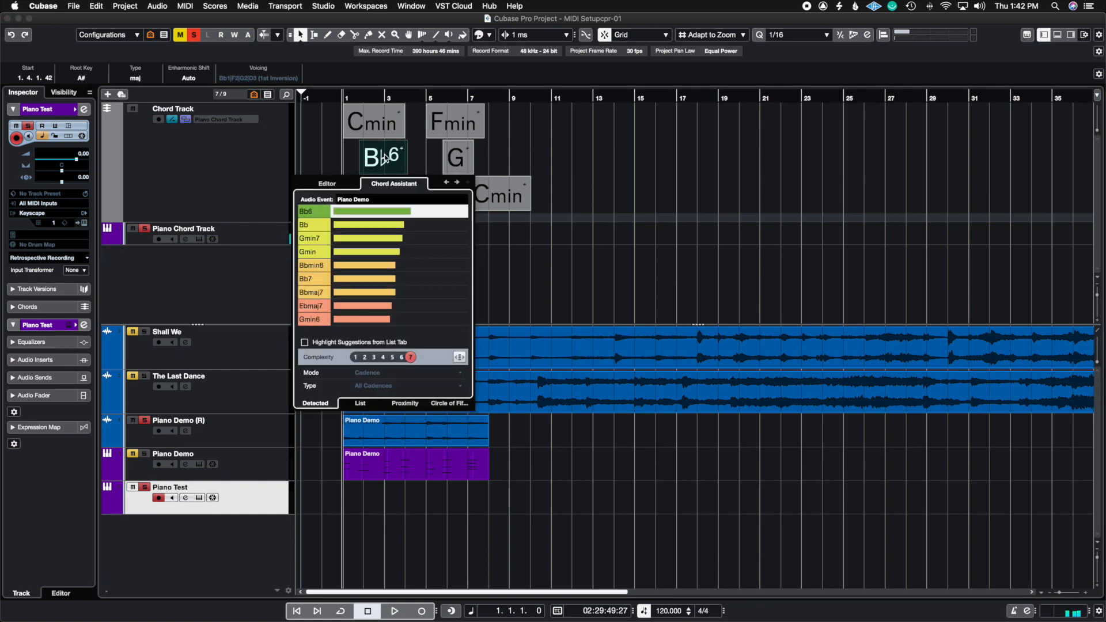
pyautogui.click(324, 231)
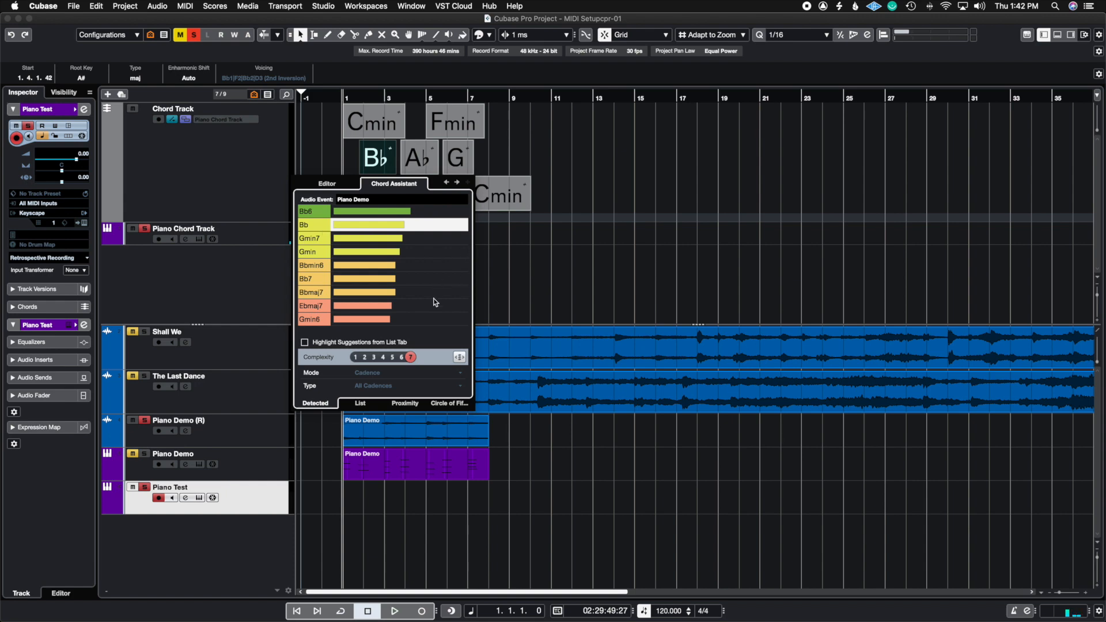
pyautogui.click(514, 254)
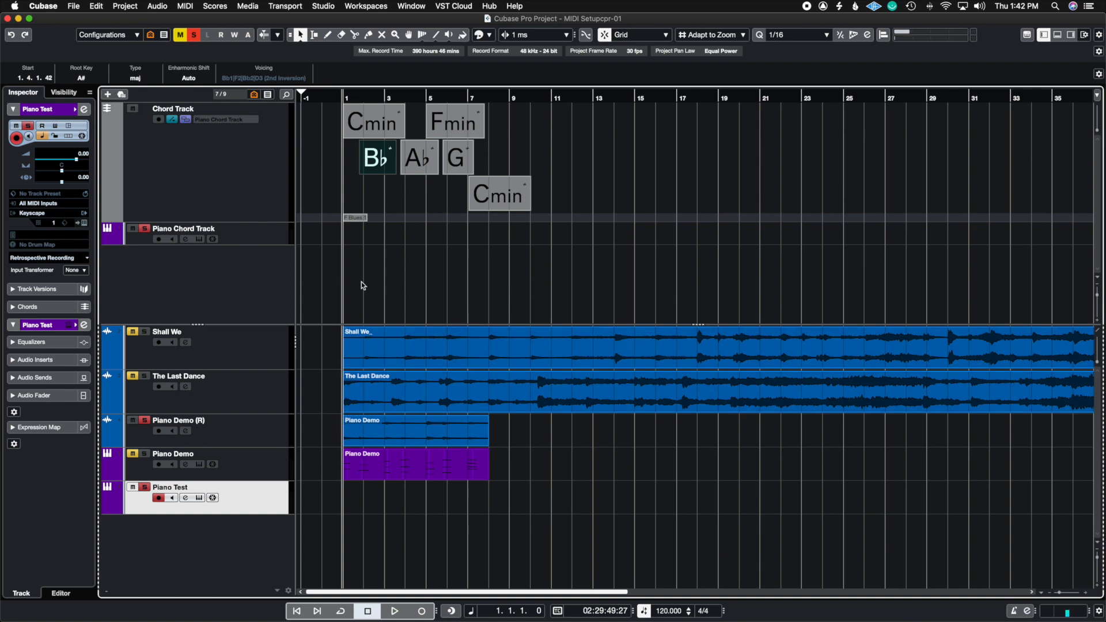
# Review the detected alternatives for the chords from A♭ to the final Cmin, returning to the G chord.
pyautogui.doubleClick(422, 160)
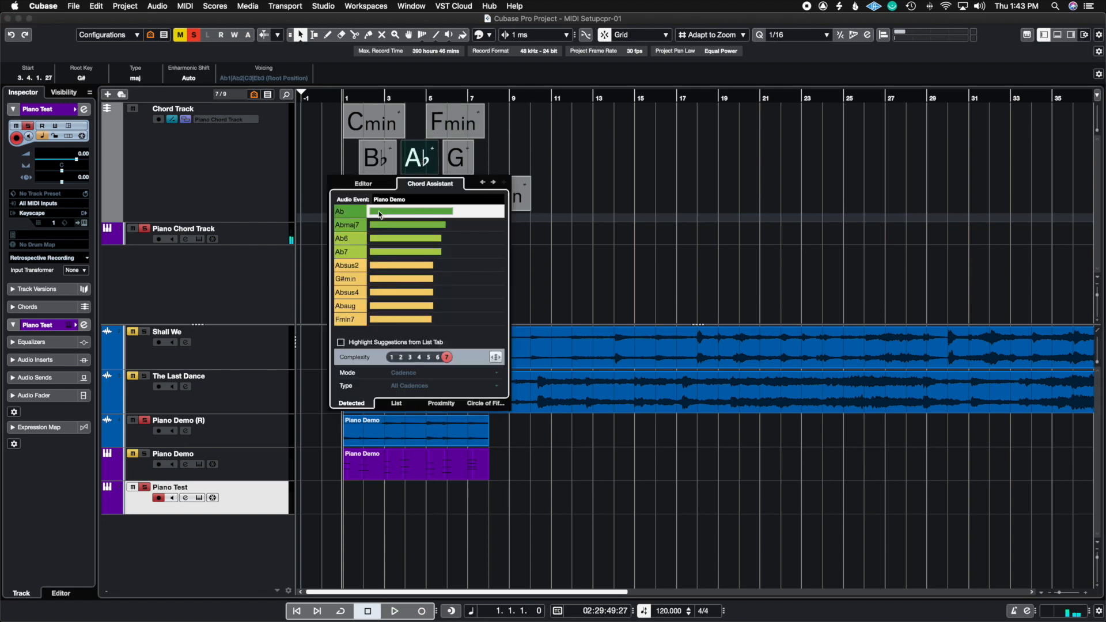
pyautogui.click(493, 183)
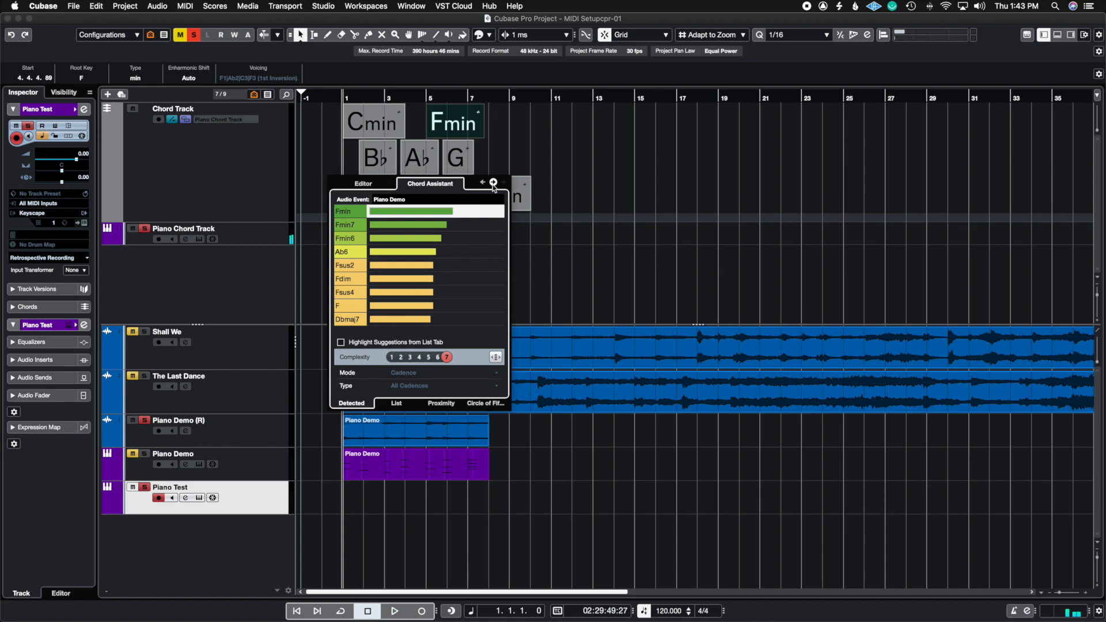
pyautogui.click(493, 182)
pyautogui.click(493, 183)
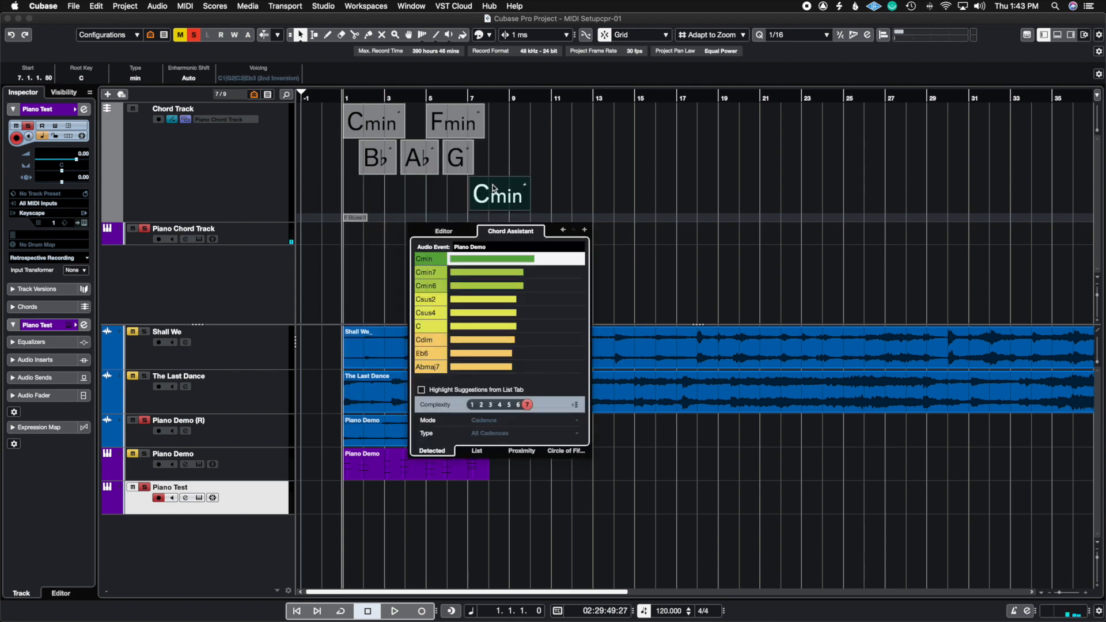
pyautogui.click(562, 229)
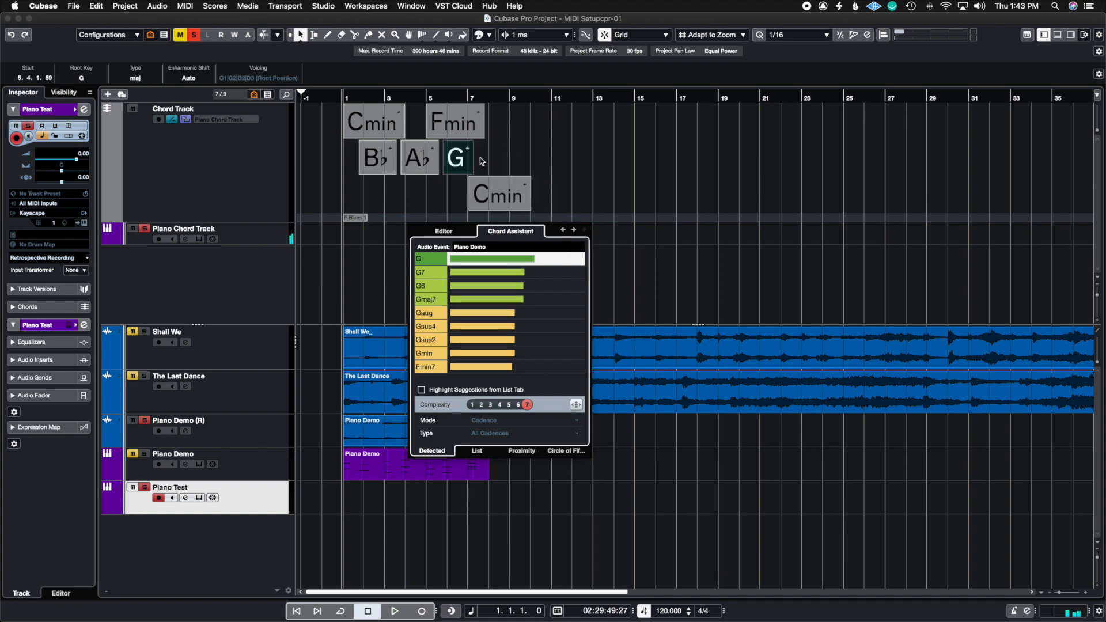
# Enable highlighting of list suggestions for the G chord and set the complexity filter to 1 after comparing it with 2.
pyautogui.click(442, 392)
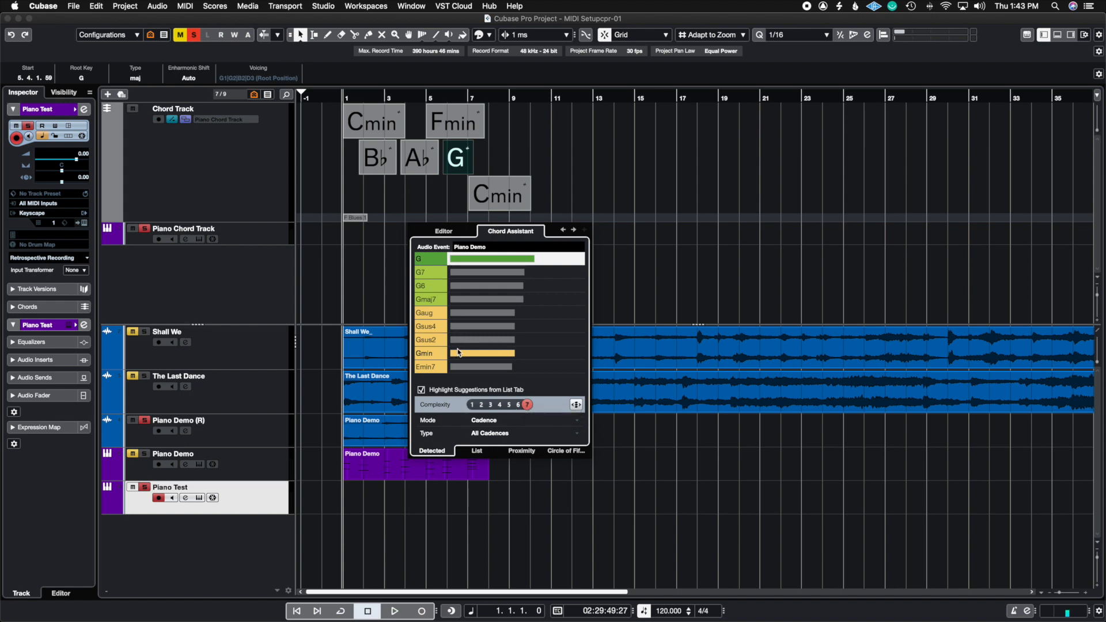
pyautogui.click(471, 406)
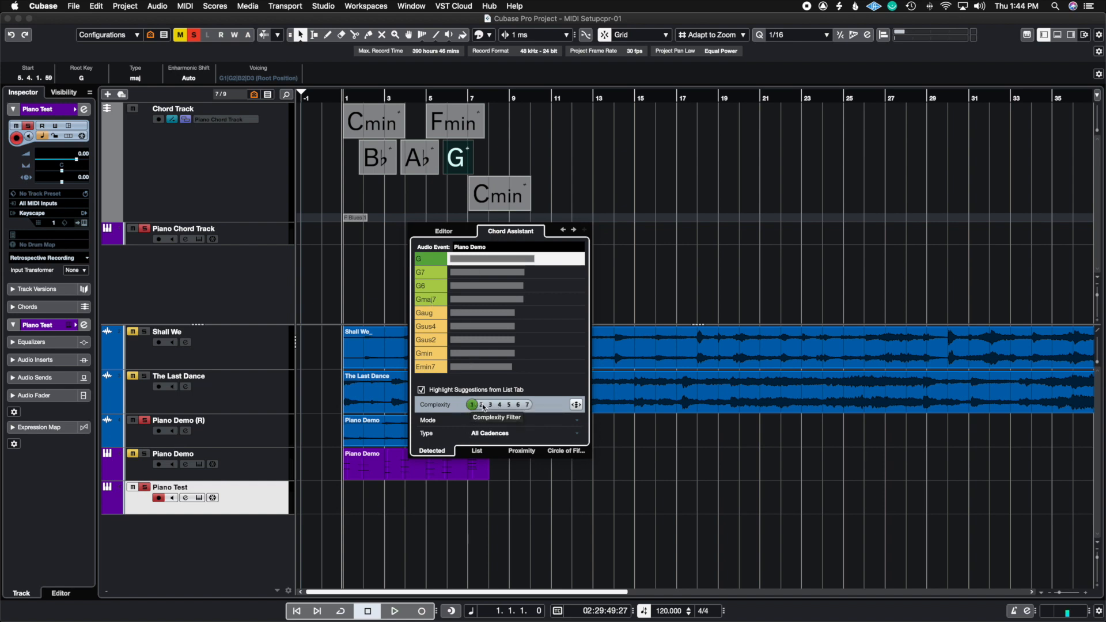
pyautogui.click(482, 406)
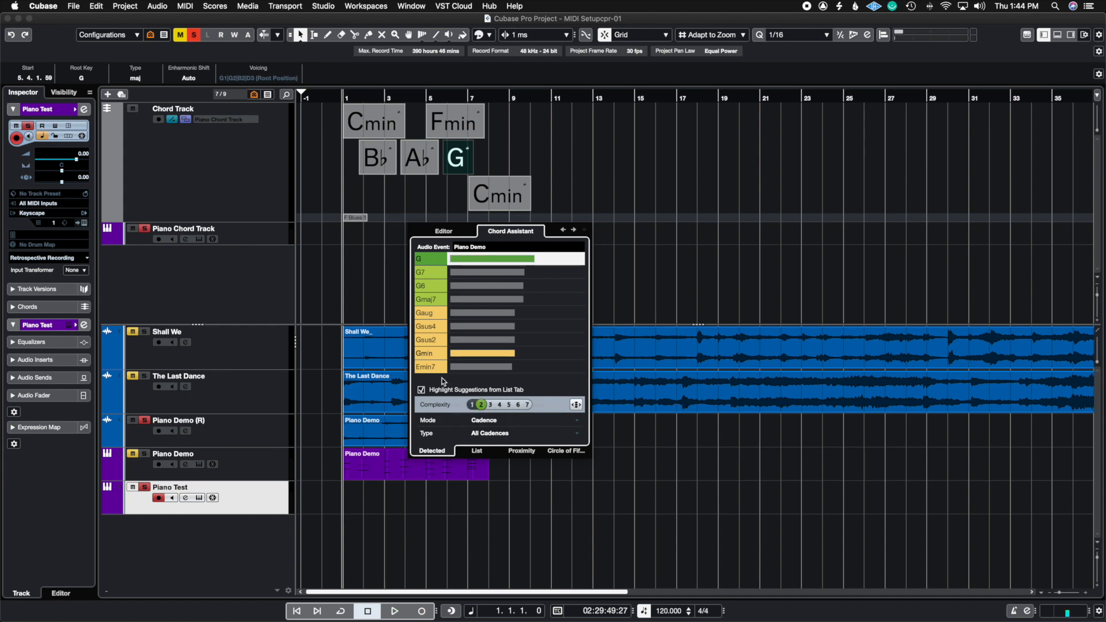
pyautogui.click(473, 405)
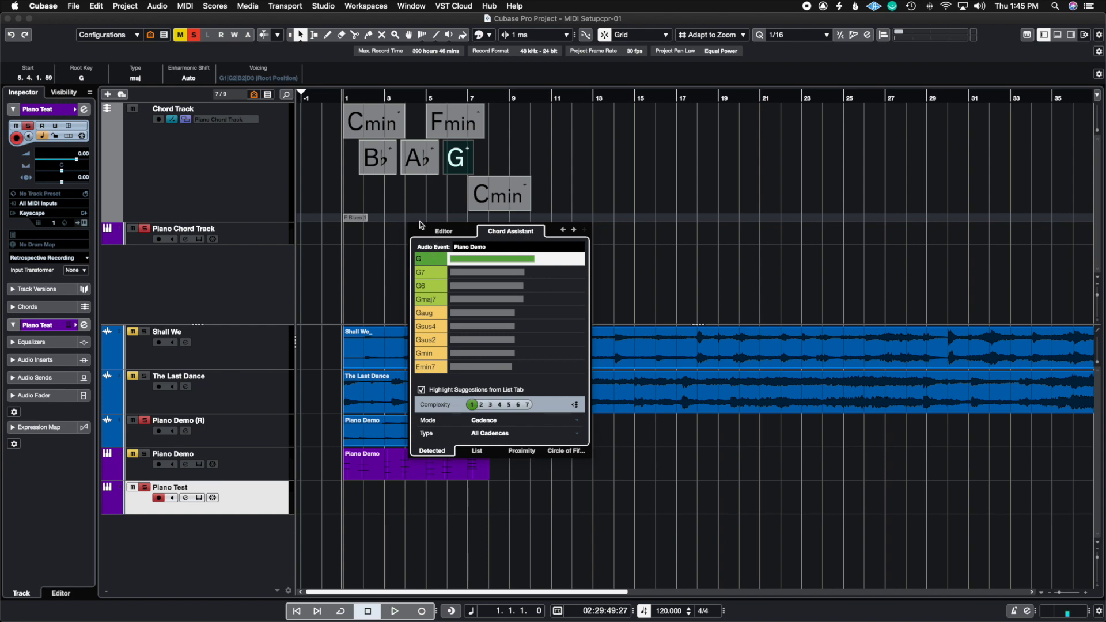
# Keep the suggestion mode on Cadence and set the cadence type to Full (I-IV-V-I).
pyautogui.click(579, 407)
pyautogui.click(469, 420)
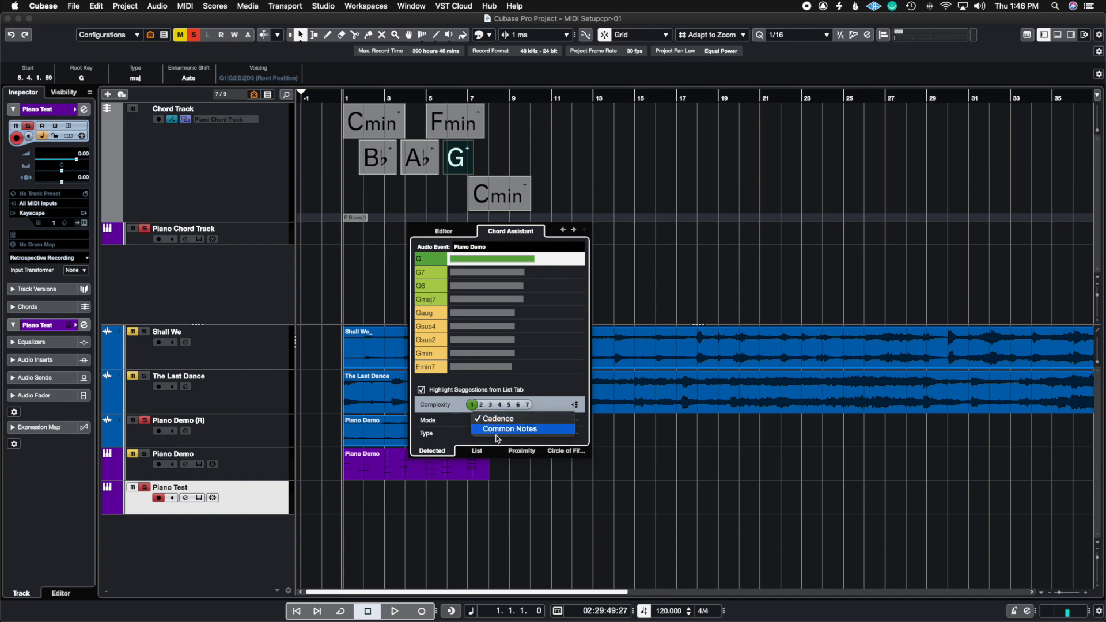
pyautogui.click(486, 419)
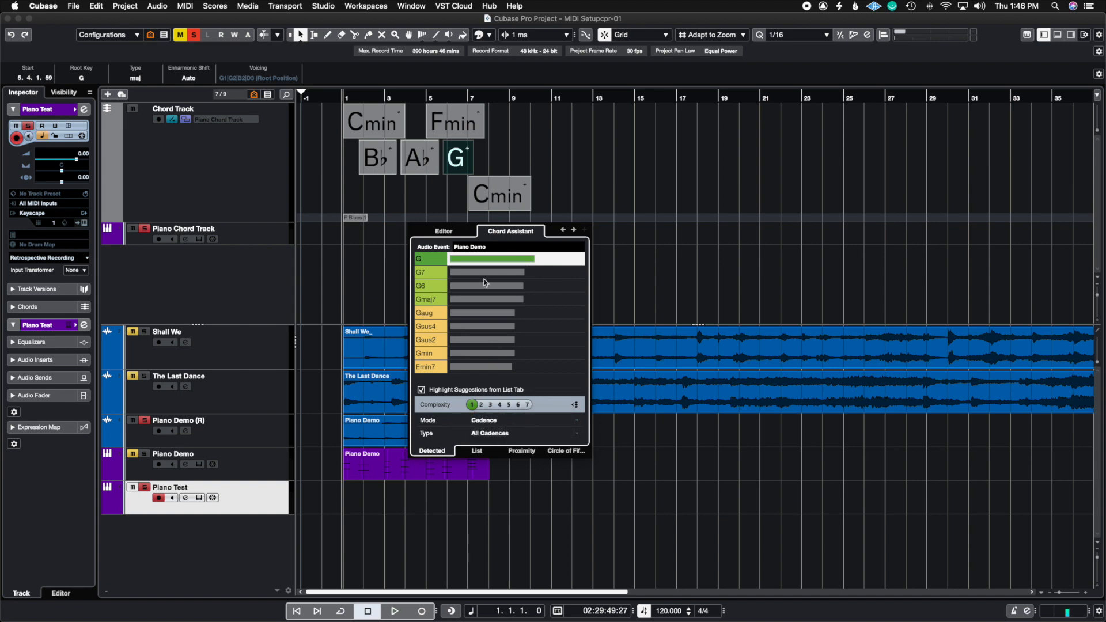
pyautogui.click(490, 433)
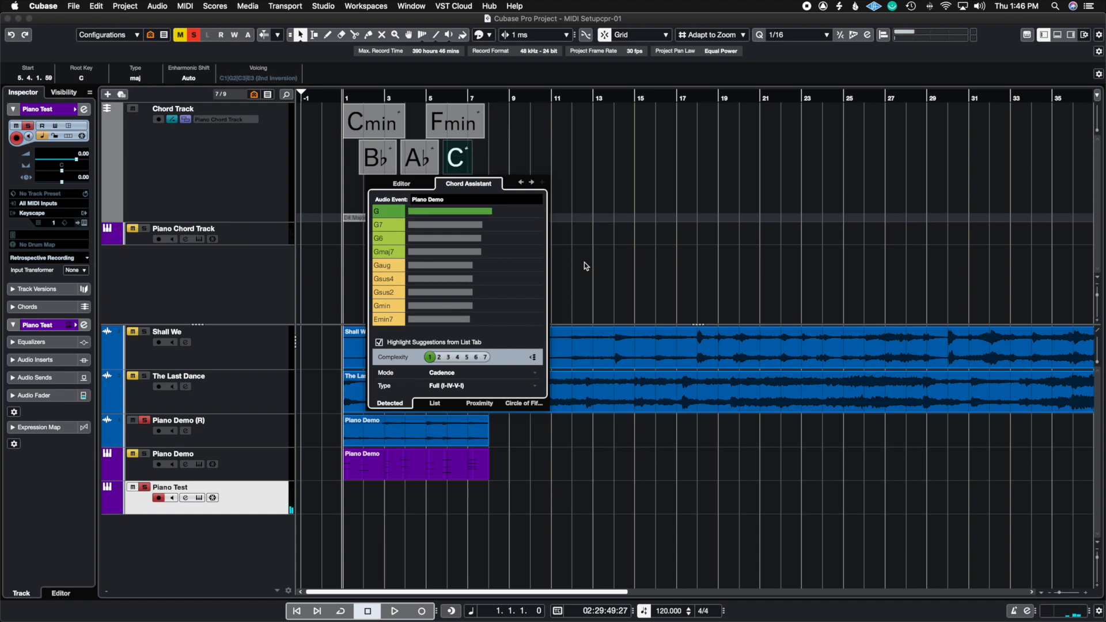
# Try the Half (I-V-I), Plagal (I-IV-I) and Blues (I-V-IV-I) cadence types in turn for the highlighted chord suggestions.
pyautogui.click(473, 386)
pyautogui.click(462, 394)
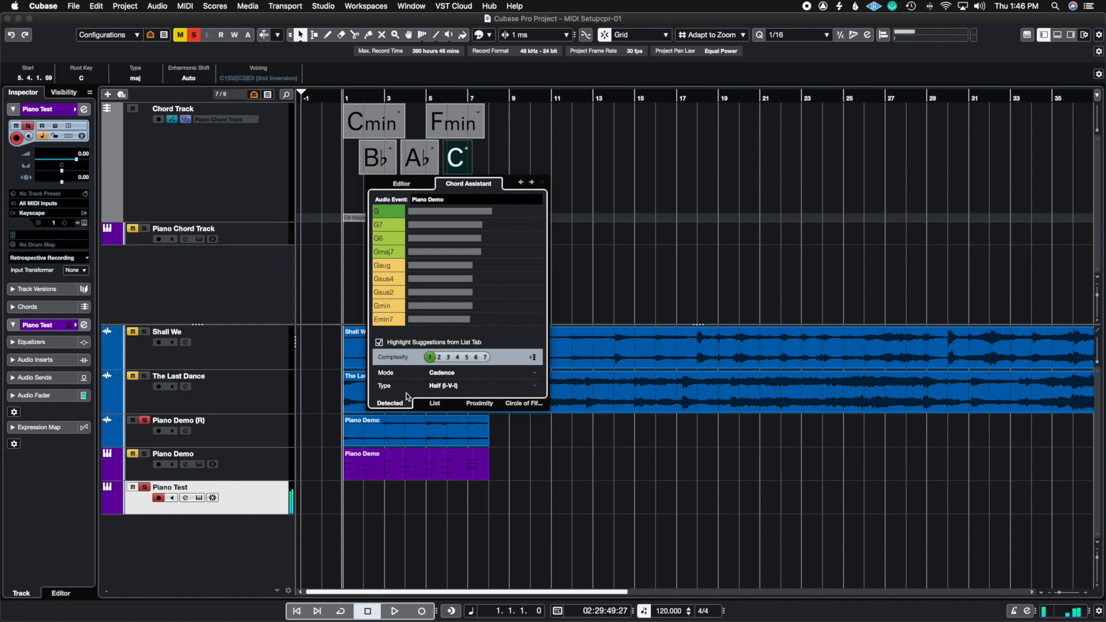
pyautogui.press('Down')
pyautogui.press('Up')
pyautogui.click(455, 386)
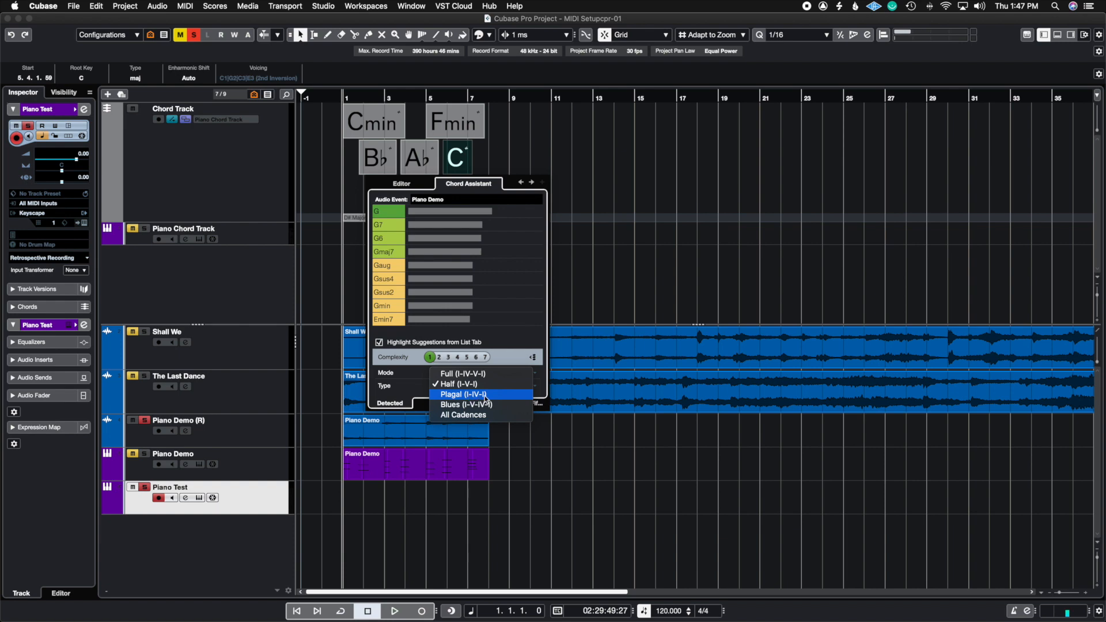
pyautogui.click(485, 395)
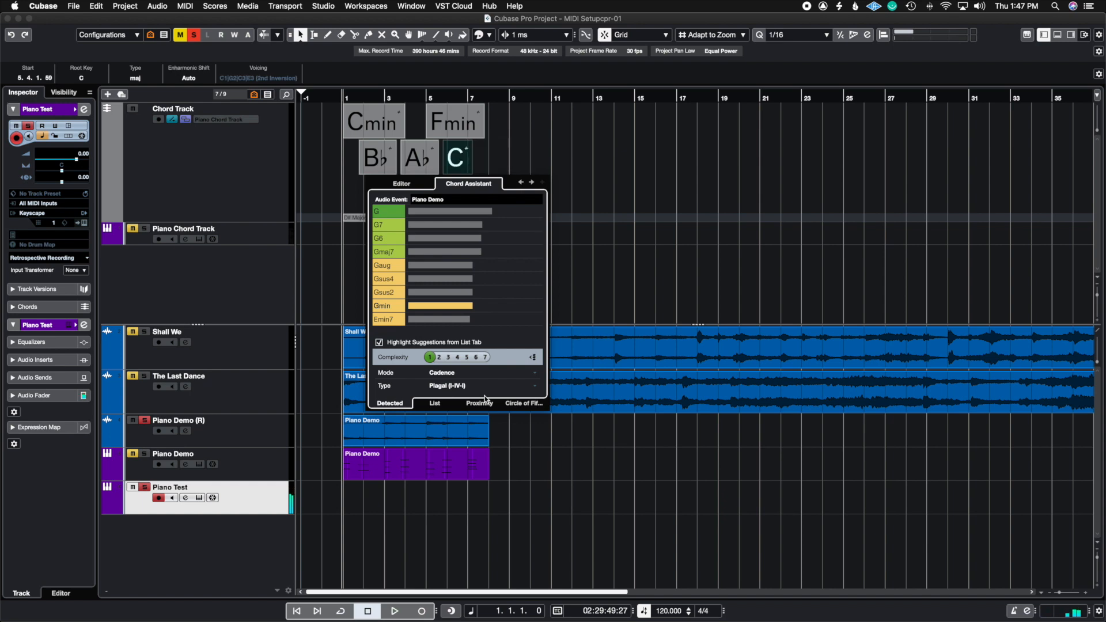
pyautogui.click(468, 386)
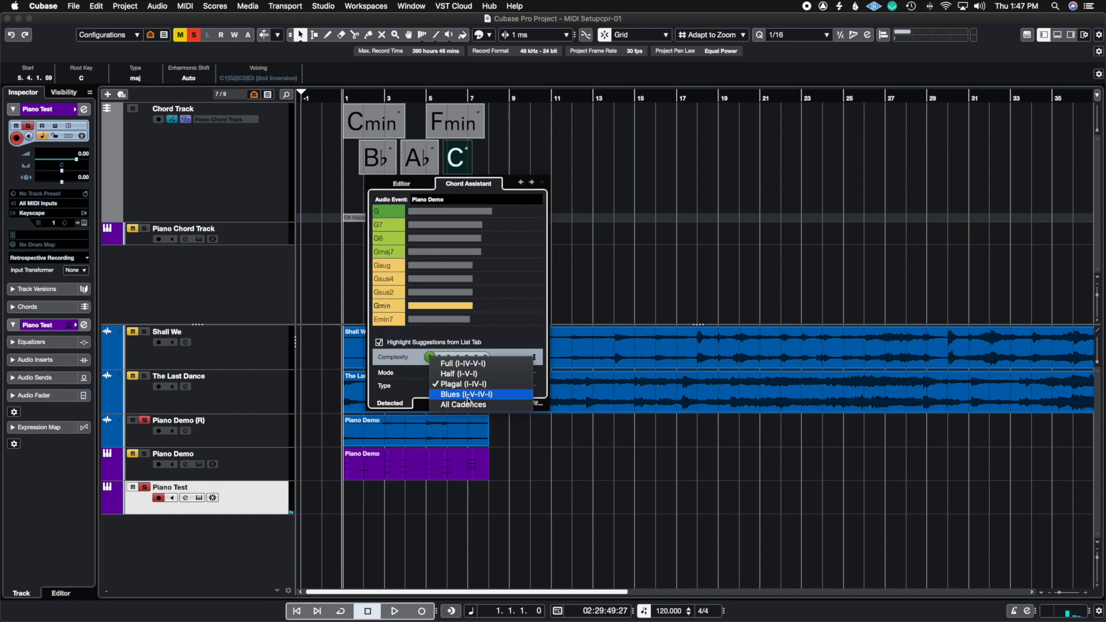
pyautogui.click(468, 394)
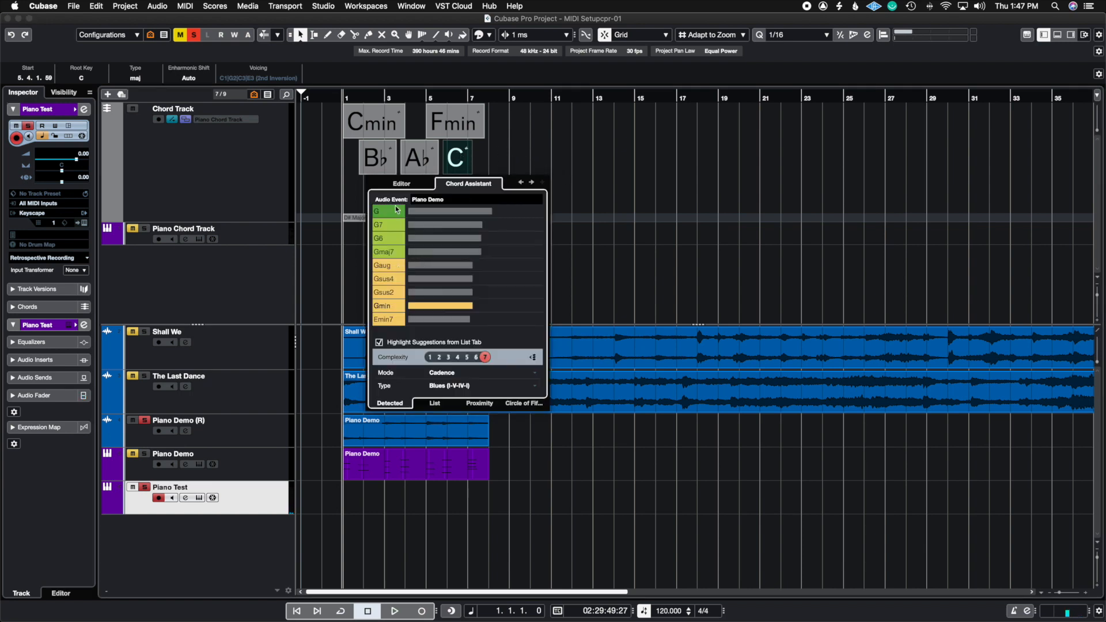
# Replace the C chord with the detected G suggestion and reopen the Chord Assistant for that chord.
pyautogui.click(386, 216)
pyautogui.click(602, 201)
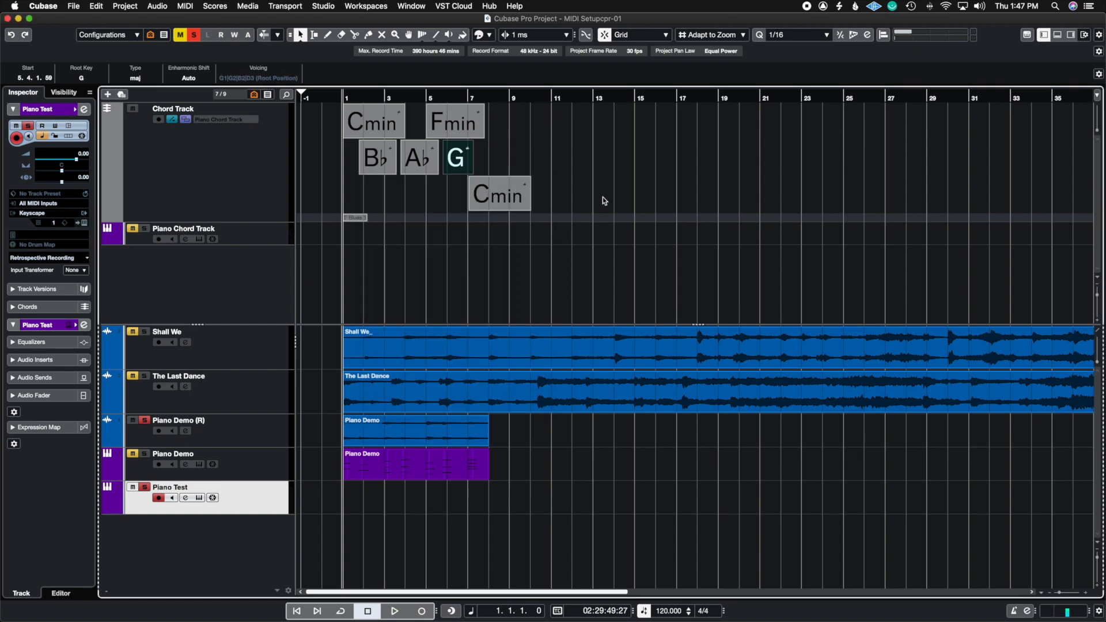
pyautogui.doubleClick(453, 163)
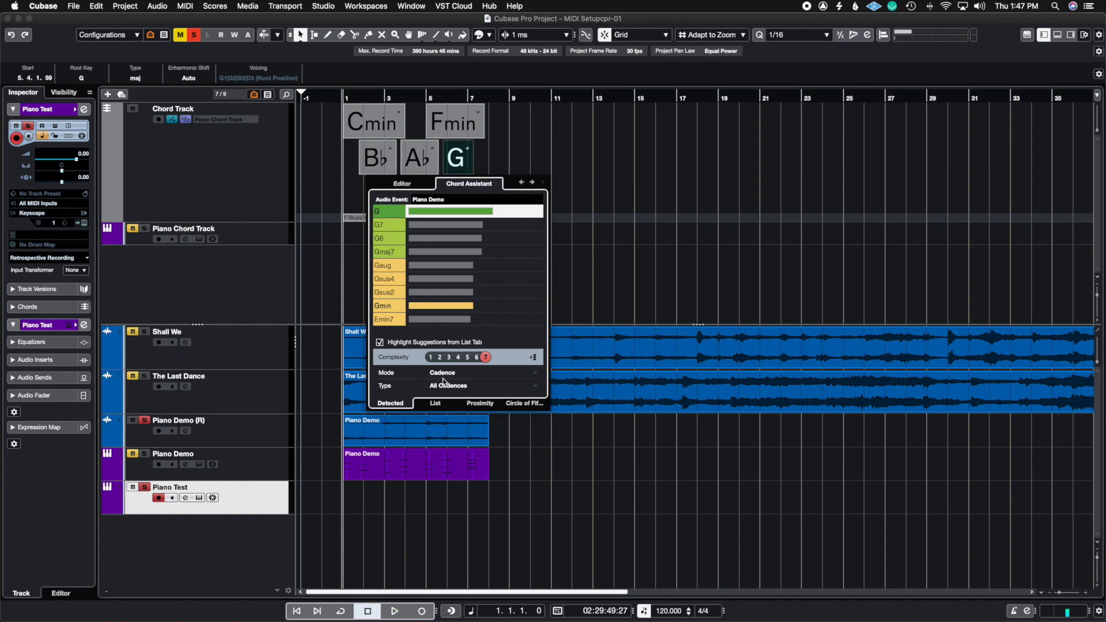
# Try the Common Notes suggestion mode for the G chord and return the mode to Cadence.
pyautogui.click(467, 374)
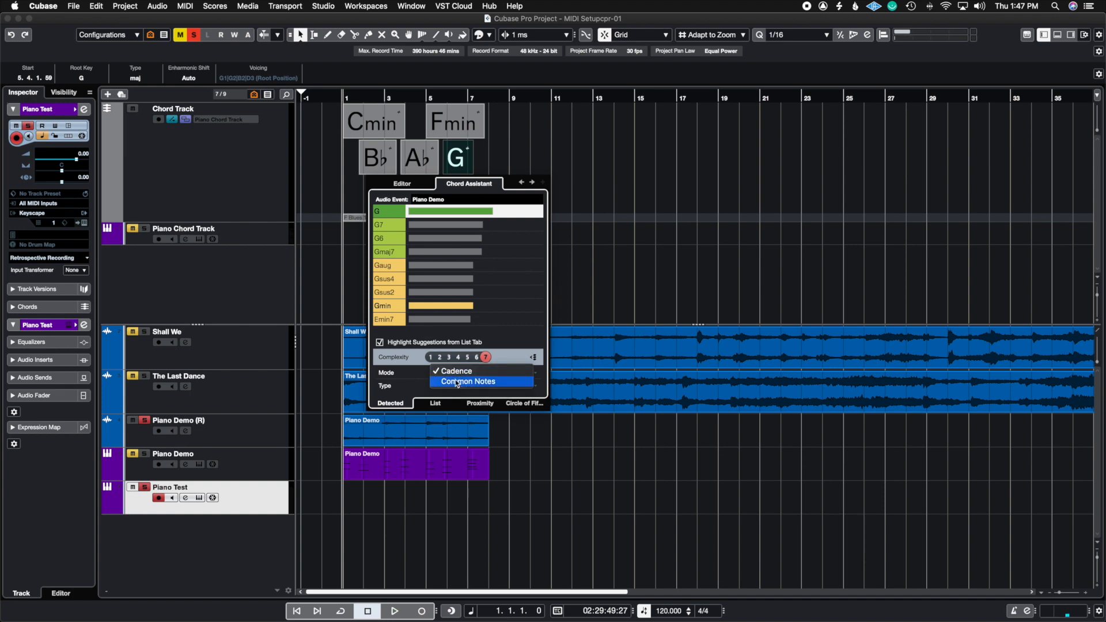
pyautogui.click(455, 379)
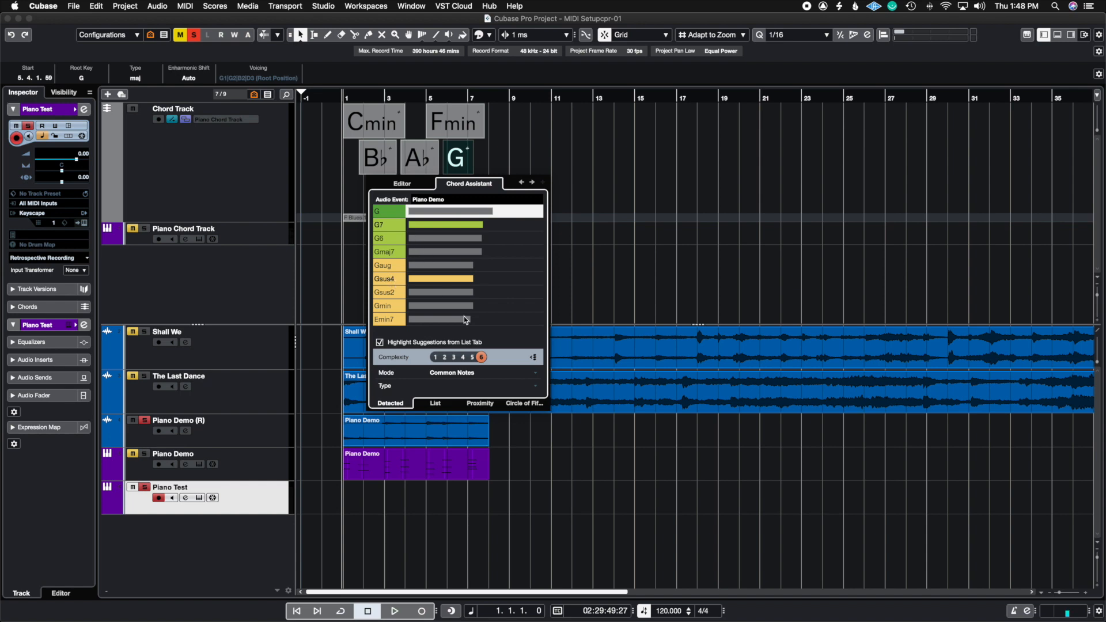
pyautogui.click(435, 374)
pyautogui.click(435, 372)
pyautogui.click(472, 374)
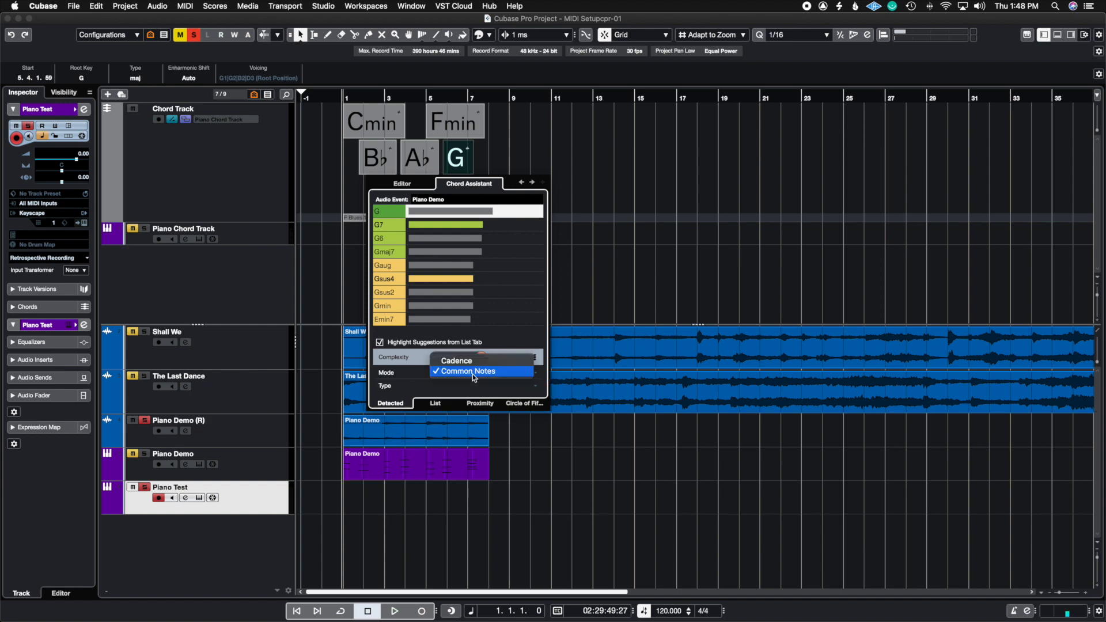
pyautogui.click(454, 354)
# Compare the Full (I-IV-V-I), Half (I-V-I) and Blues (I-V-IV-I) cadence types for the G chord, switching gap mode off before Blues.
pyautogui.click(444, 387)
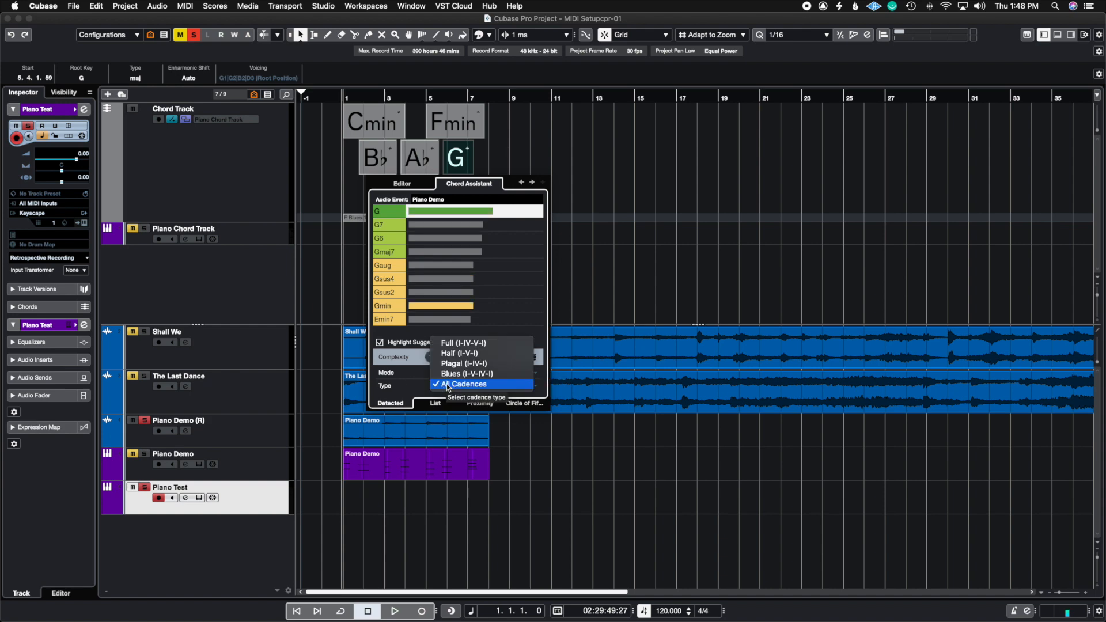
pyautogui.click(454, 346)
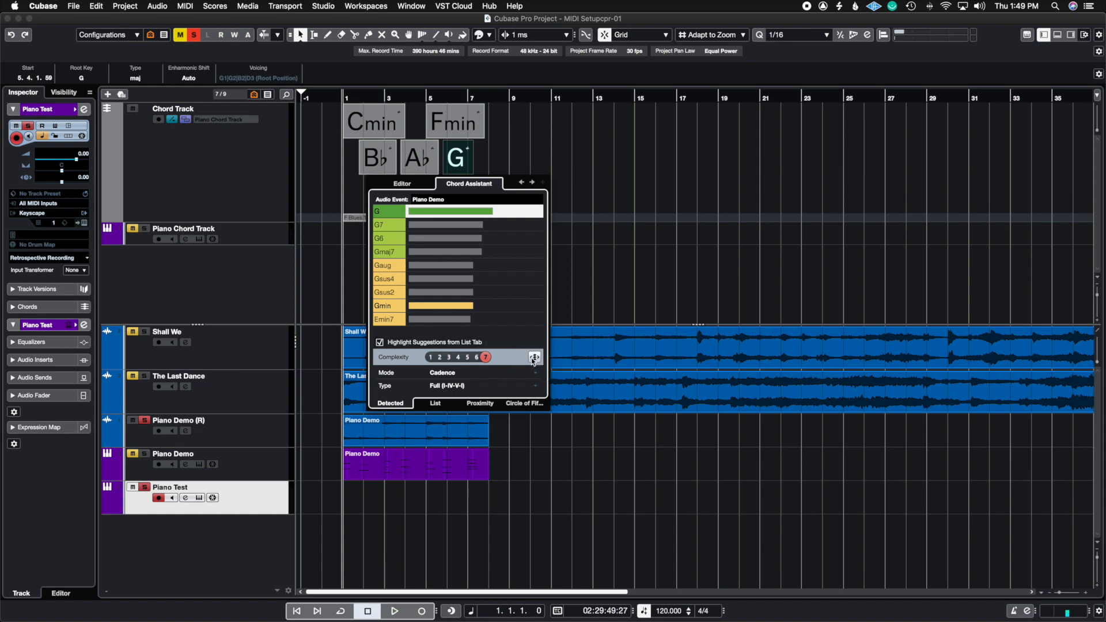
pyautogui.click(463, 389)
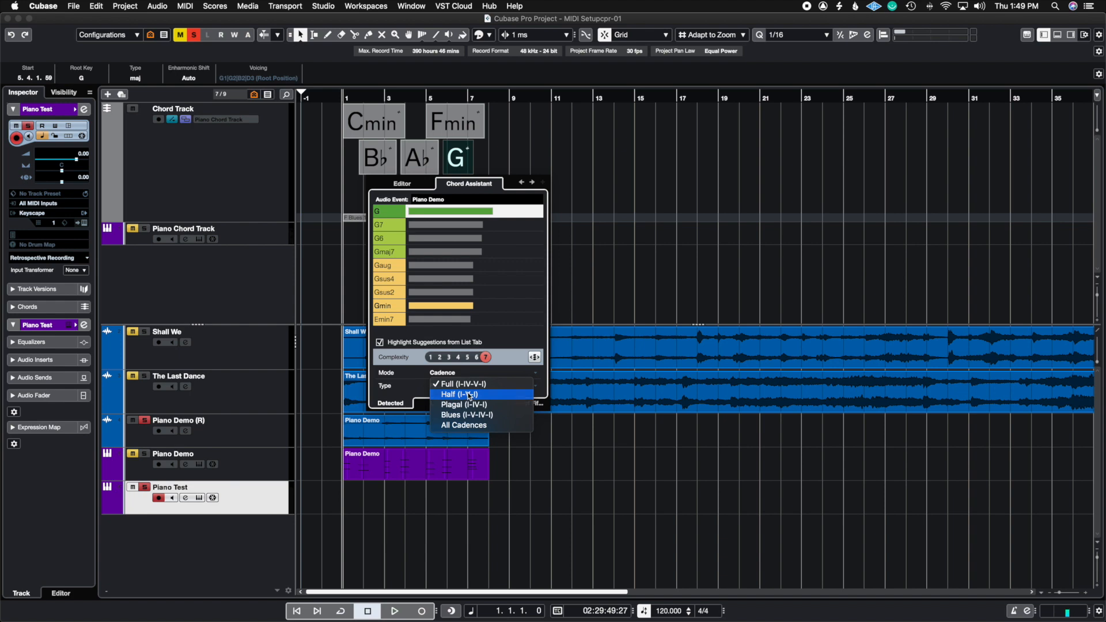
pyautogui.click(470, 395)
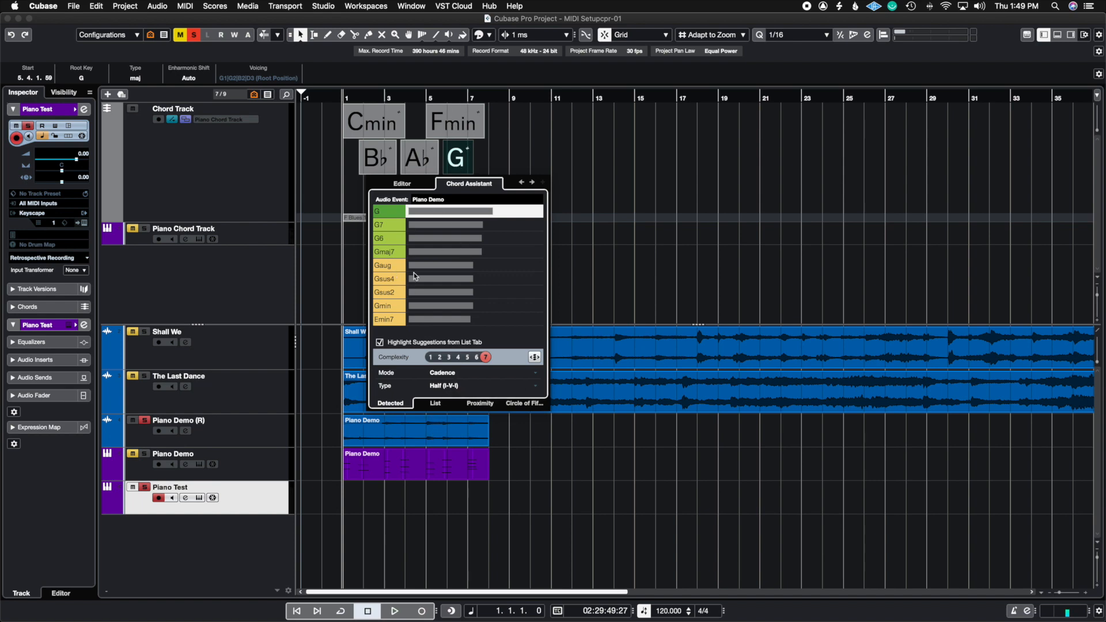
pyautogui.click(534, 357)
pyautogui.click(442, 390)
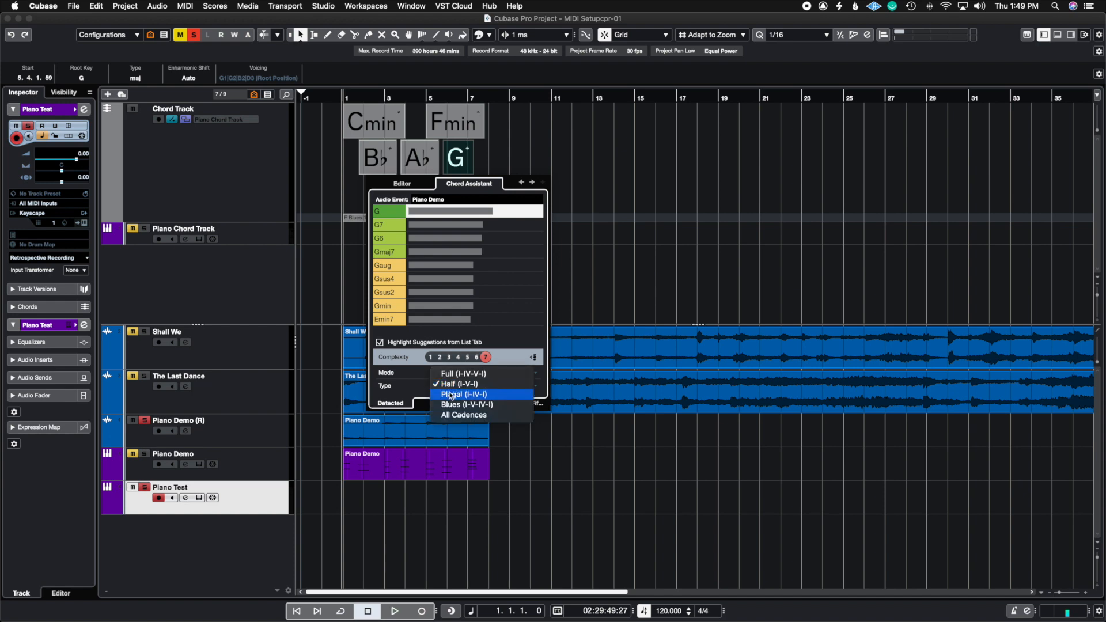
pyautogui.click(461, 406)
# Set the cadence type to All Cadences and disable highlighting of suggestions from the list.
pyautogui.click(460, 390)
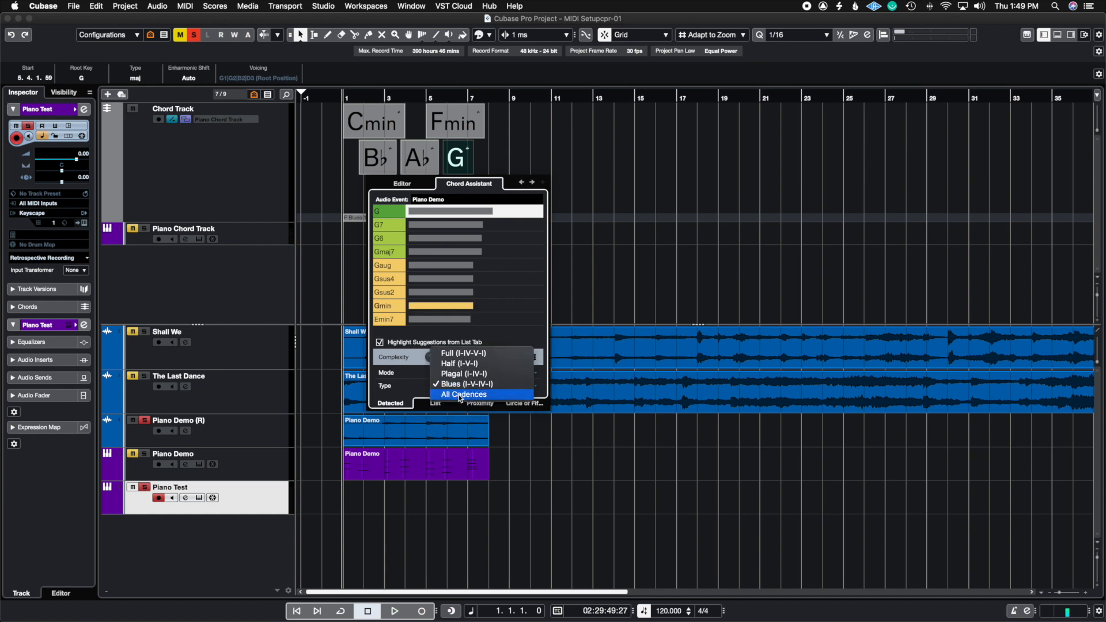
pyautogui.click(460, 395)
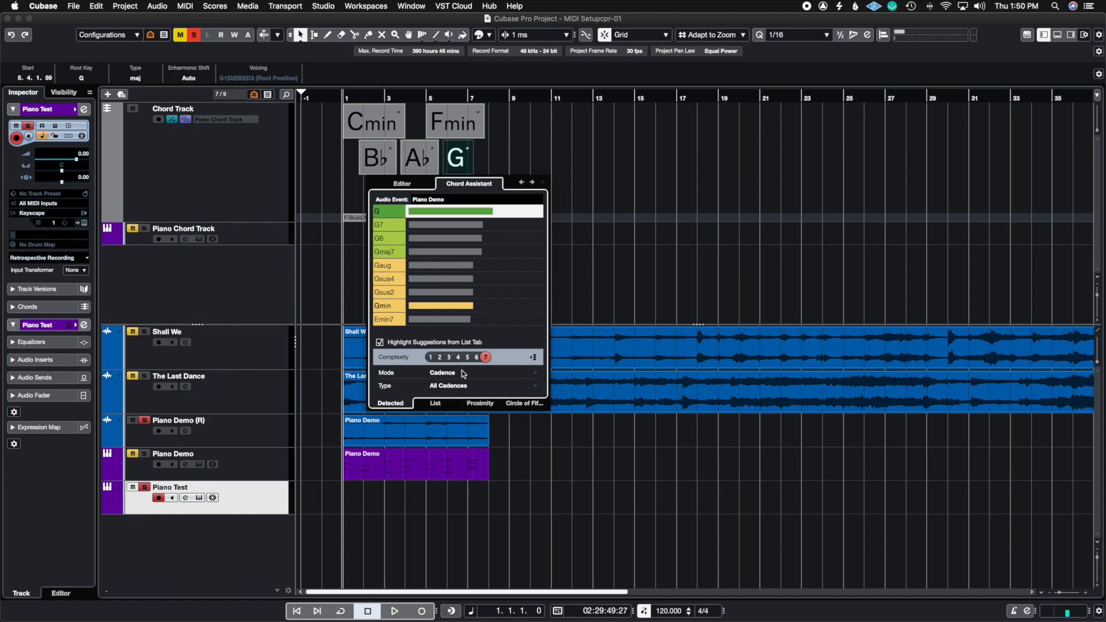
pyautogui.click(380, 342)
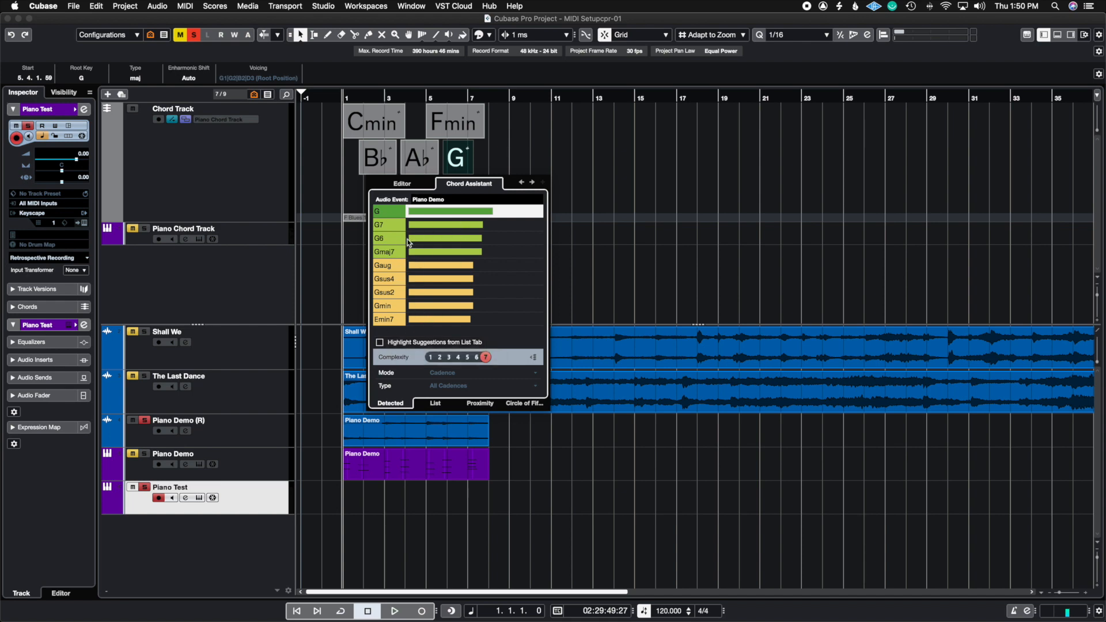
# Try a major seventh and a D bass note on the G chord in the chord editor, restoring plain G before closing it.
pyautogui.click(402, 184)
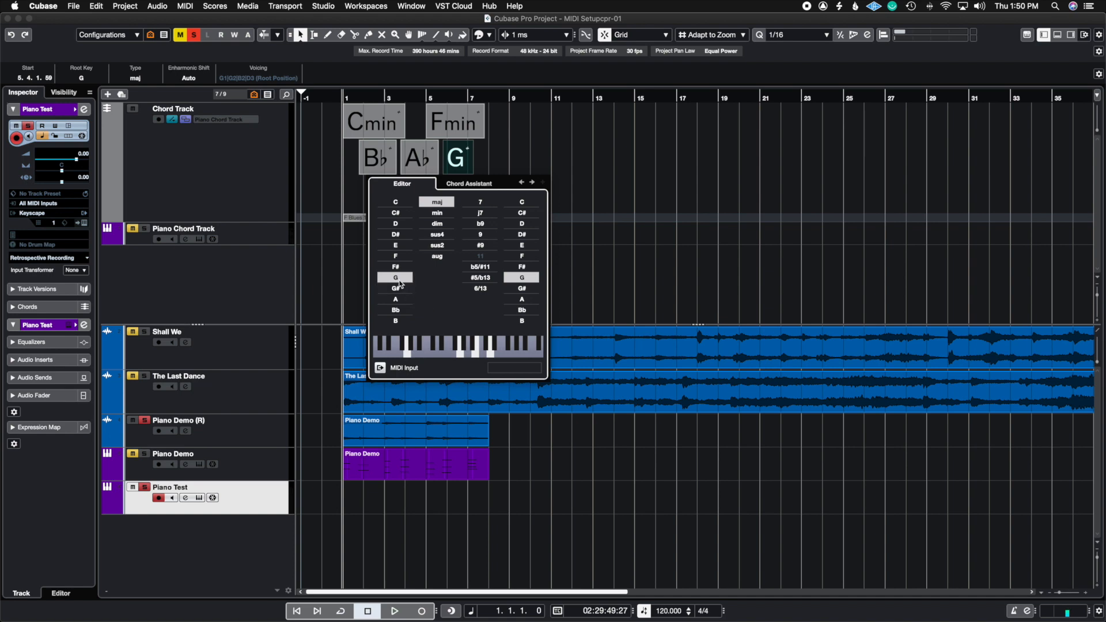
pyautogui.click(477, 214)
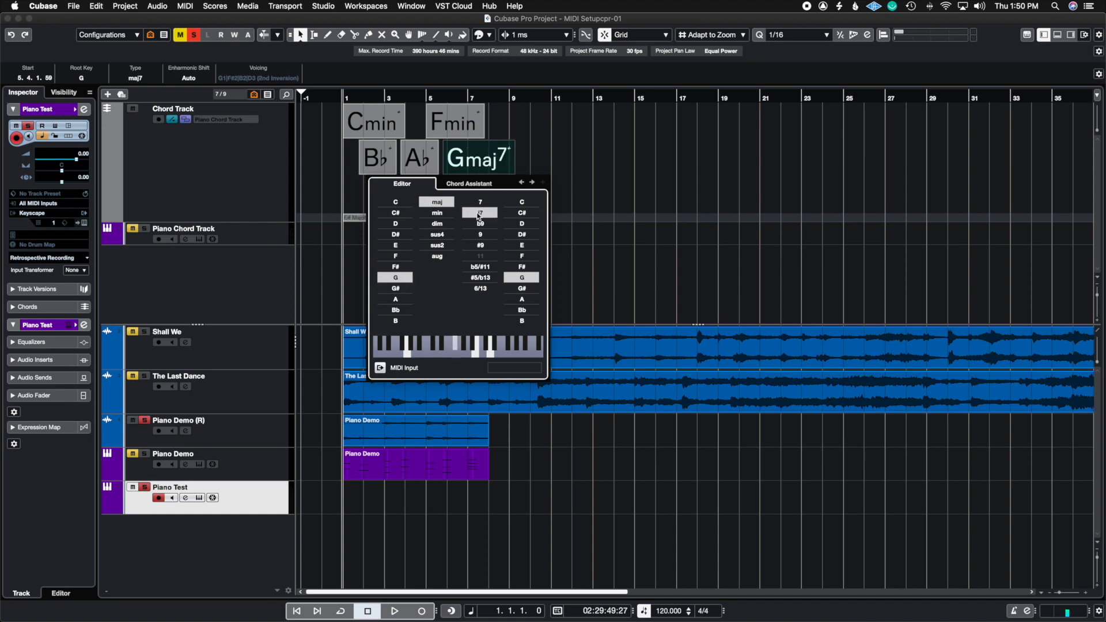
pyautogui.click(522, 224)
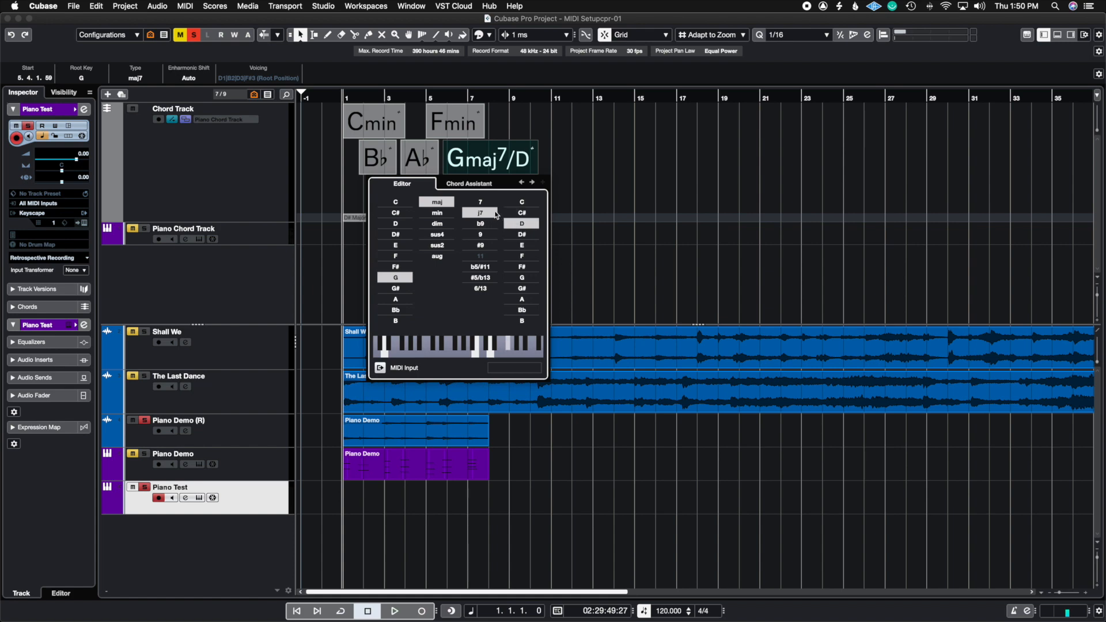
pyautogui.click(523, 280)
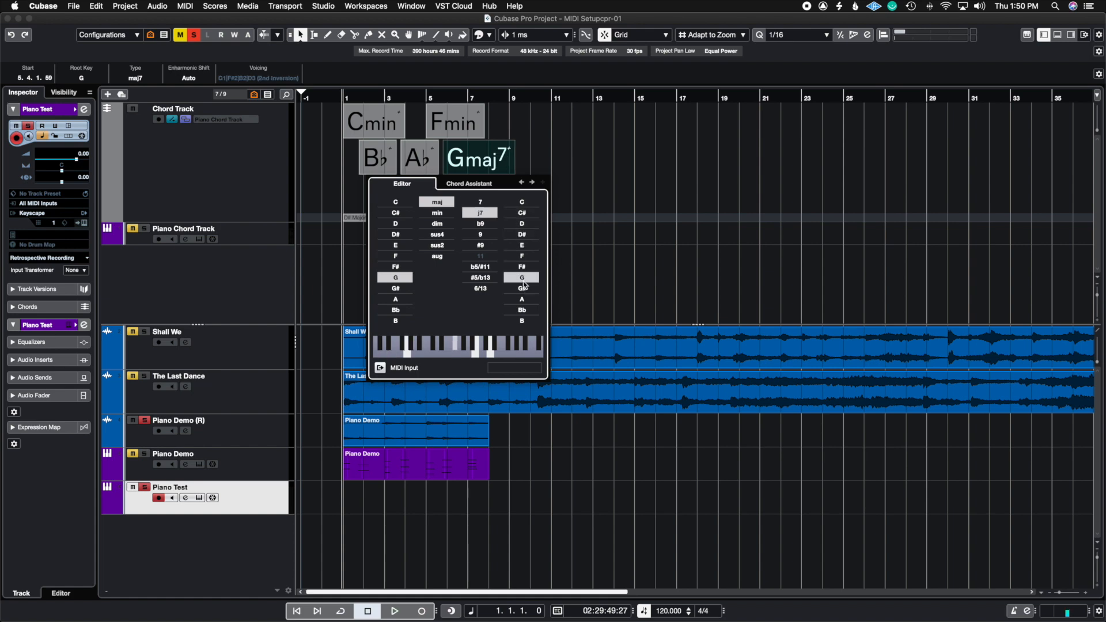
pyautogui.click(482, 214)
pyautogui.click(626, 204)
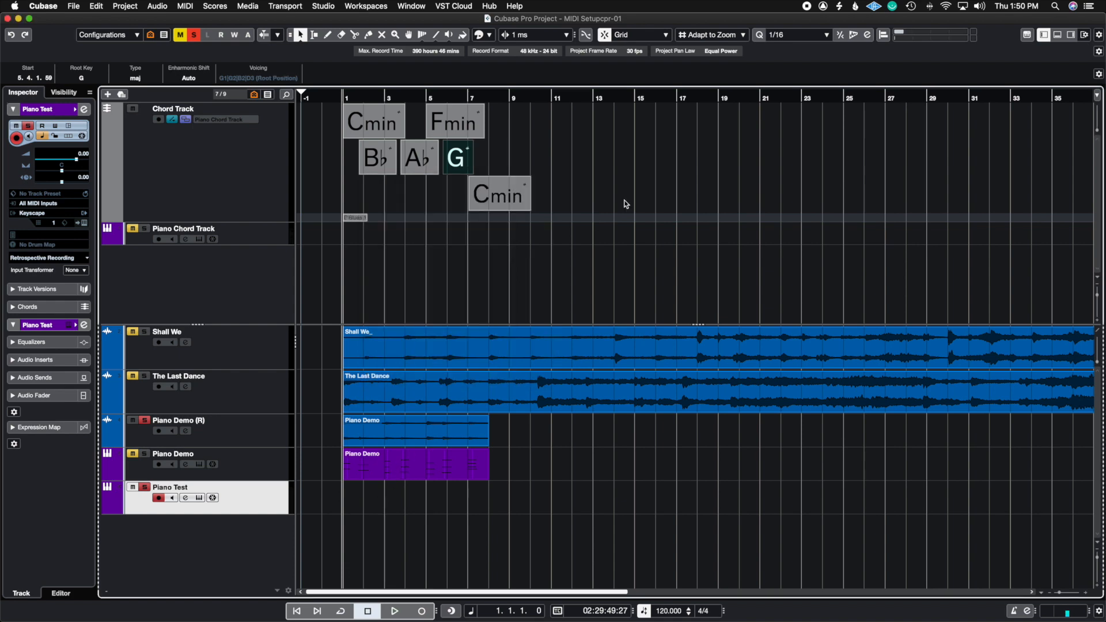